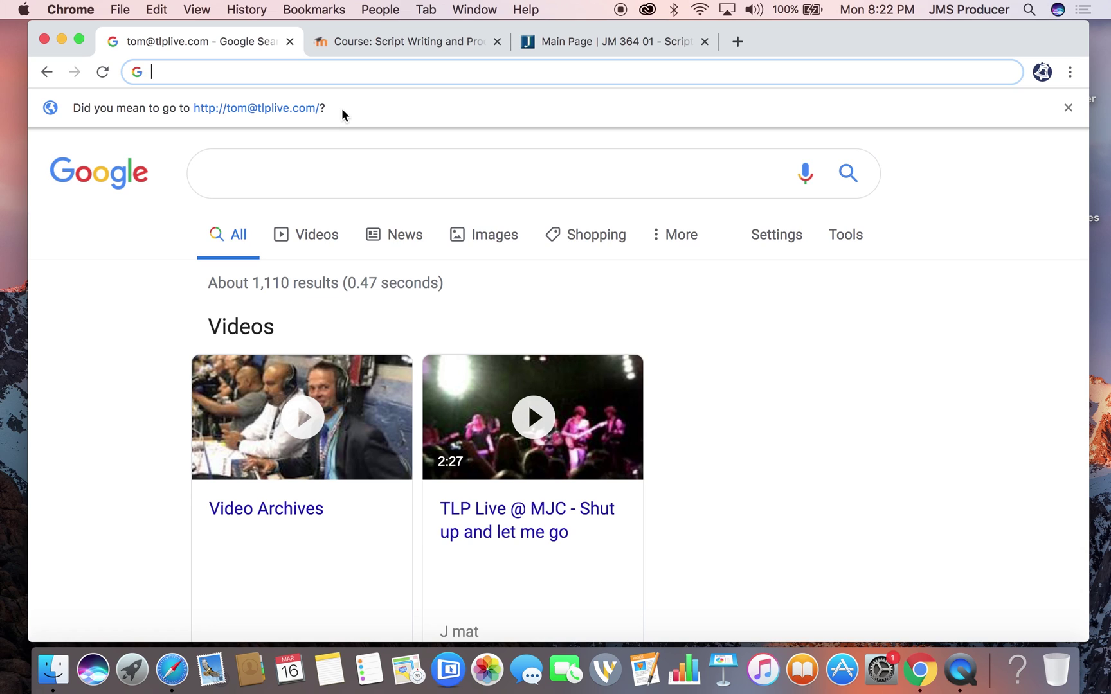
Find the Zoom website with a web search for "zoom" and open the account's meetings list
{"action": "type", "text": "zoom"}
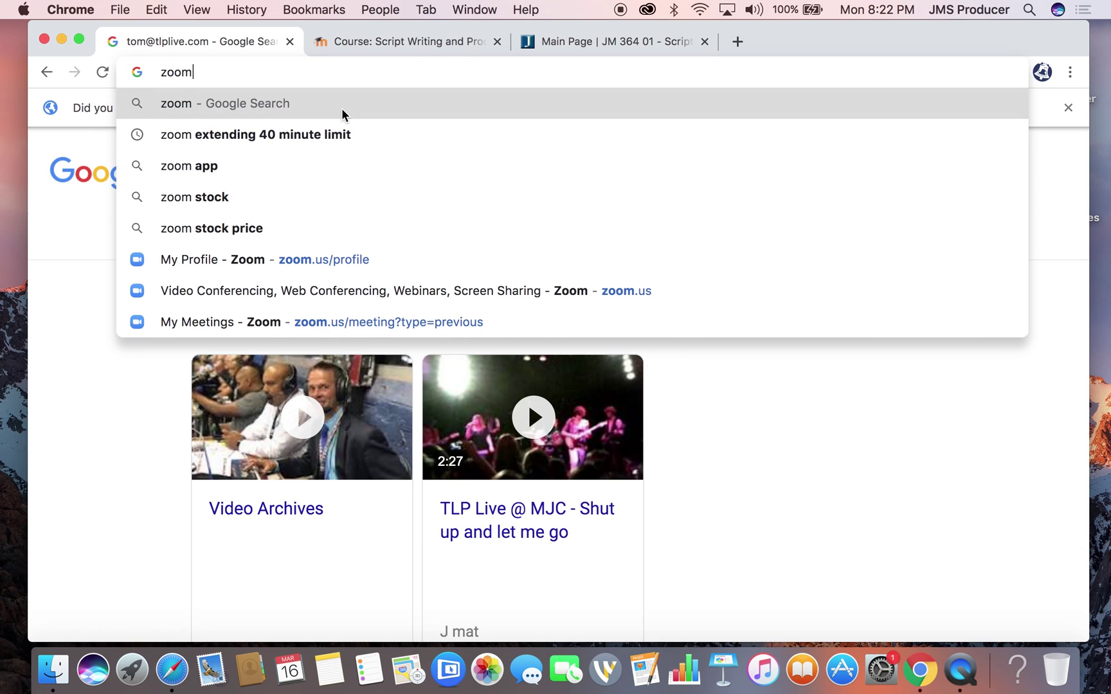
{"action": "key", "text": "Return"}
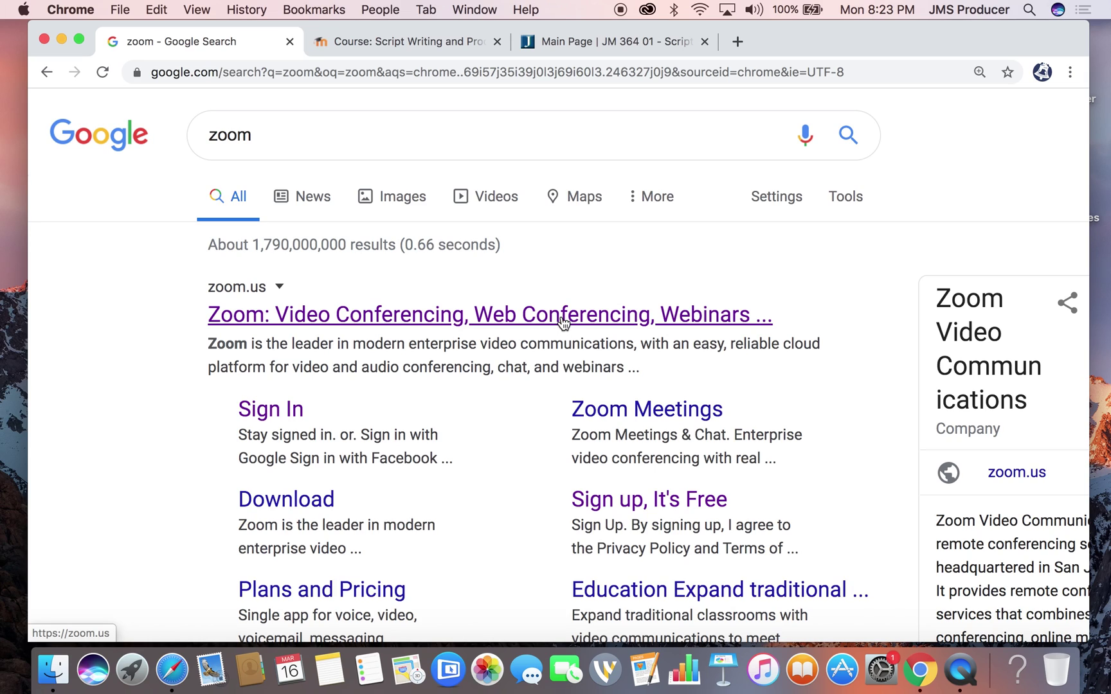
{"action": "left_click", "coordinate": [414, 315]}
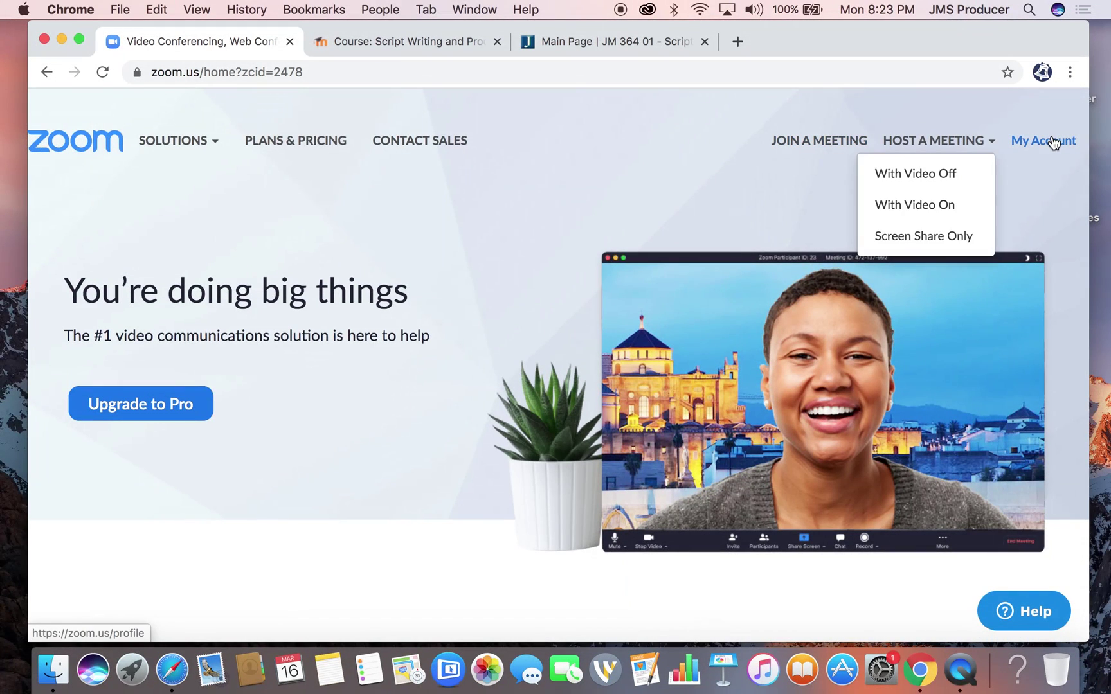
{"action": "left_click", "coordinate": [1053, 144]}
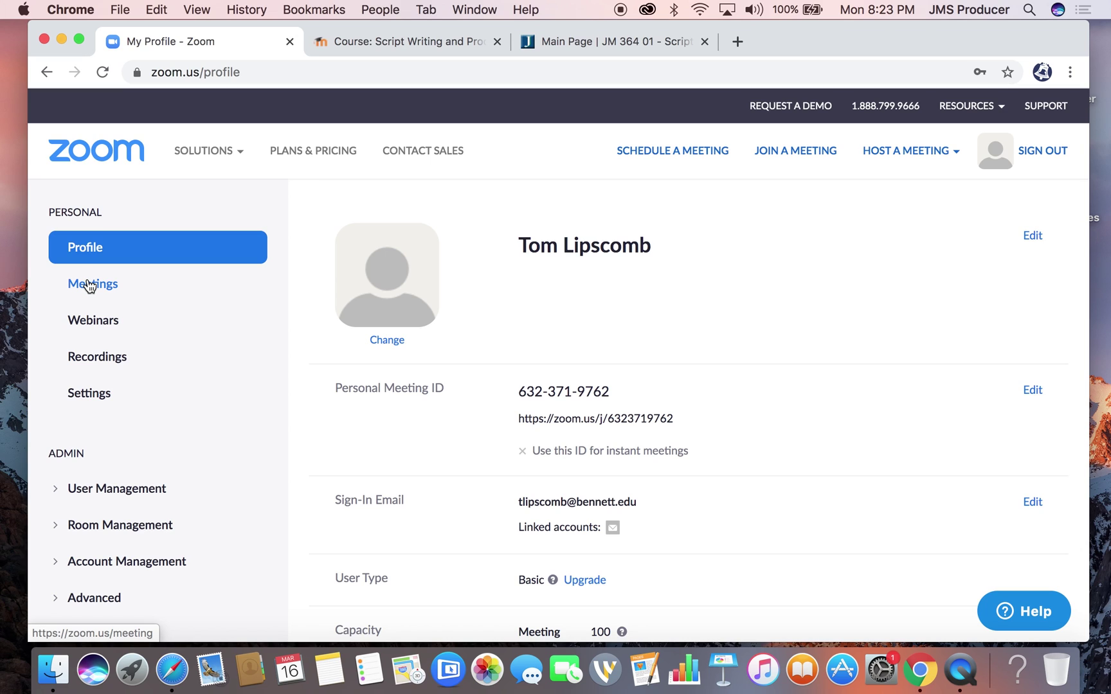
{"action": "left_click", "coordinate": [94, 288]}
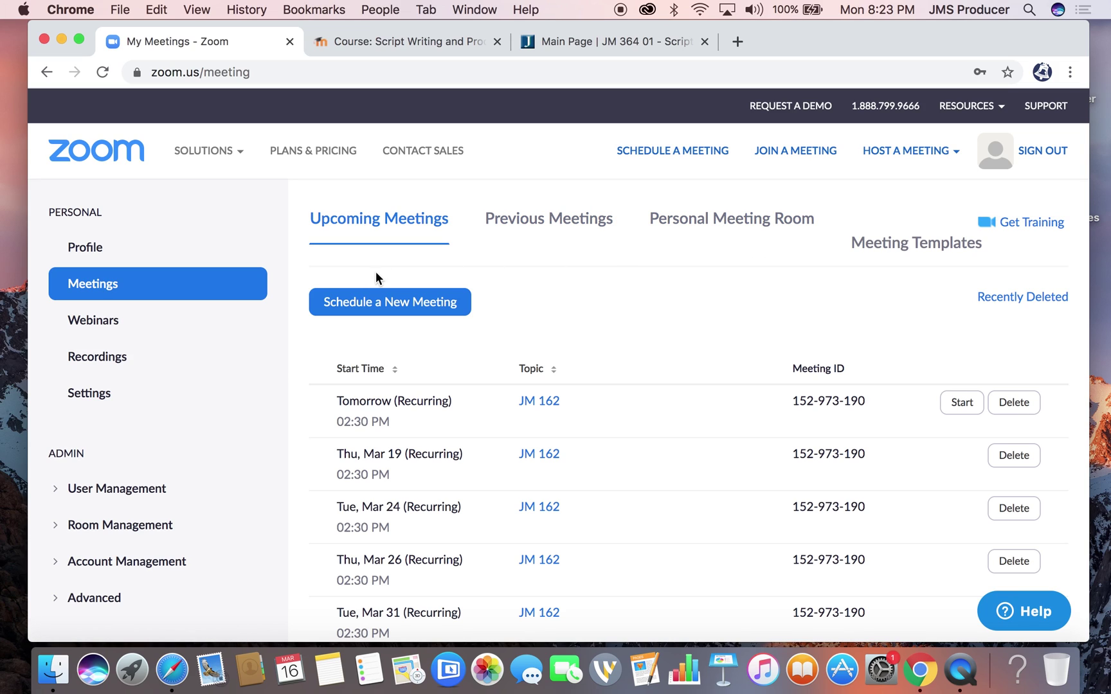
Start scheduling a new meeting with the topic "JM 364"
{"action": "left_click", "coordinate": [361, 307]}
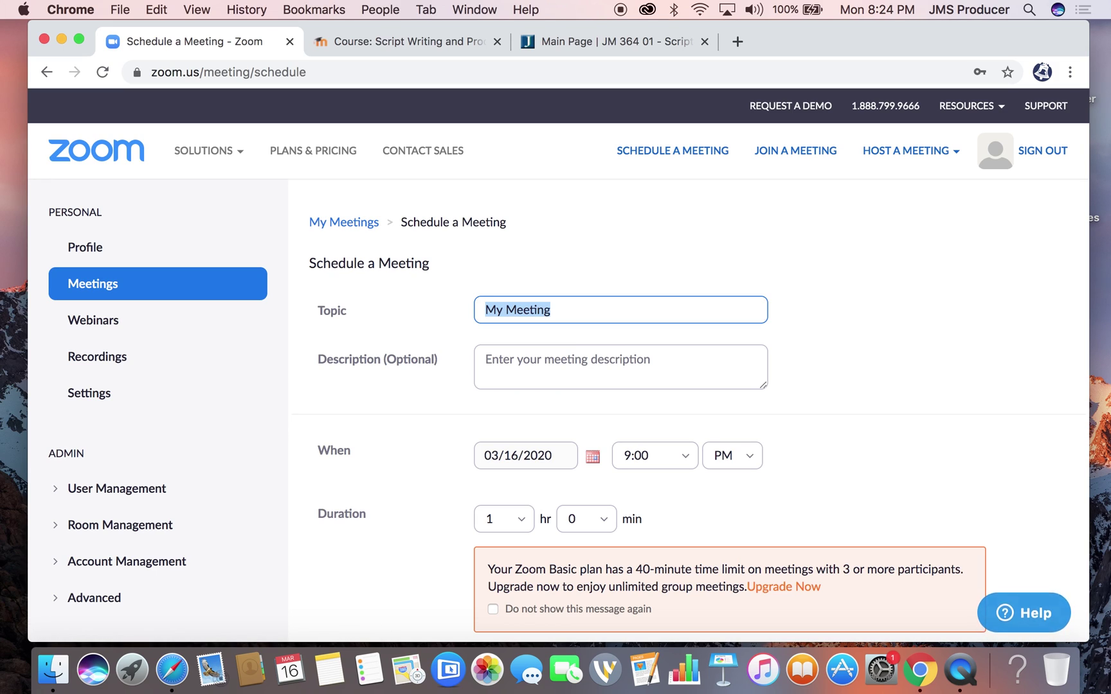
{"action": "type", "text": "JM"}
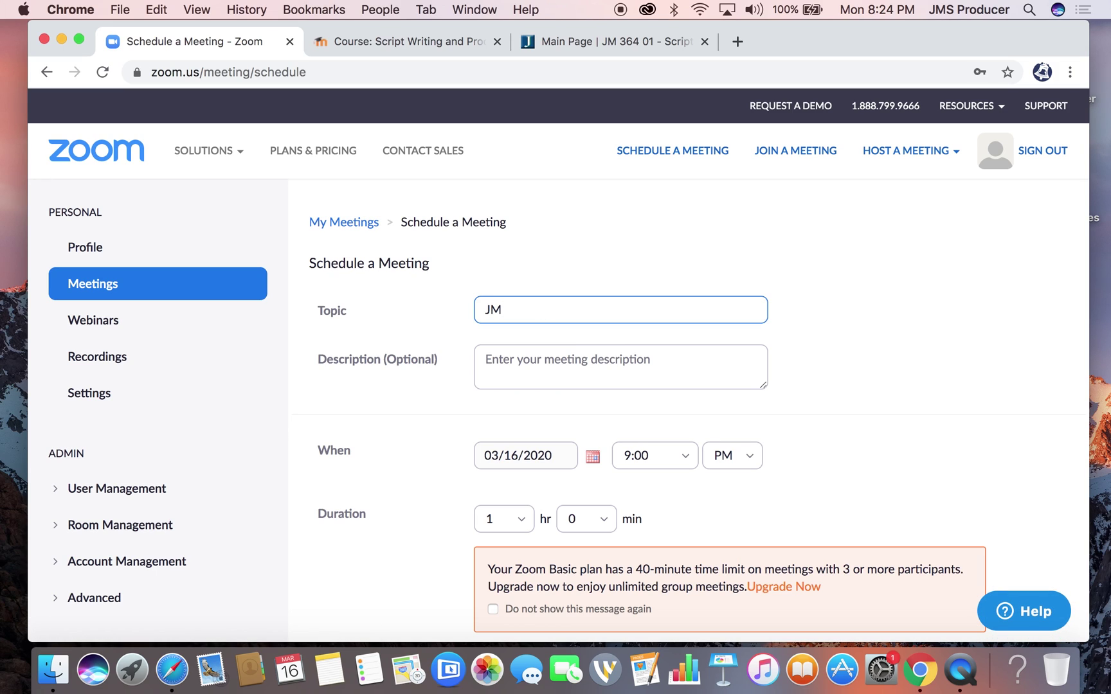
{"action": "type", "text": " 364"}
Set the meeting's date to 03/18/2020 and its start time to 6:00 PM
{"action": "scroll", "coordinate": [569, 367], "scroll_direction": "down", "scroll_amount": 3}
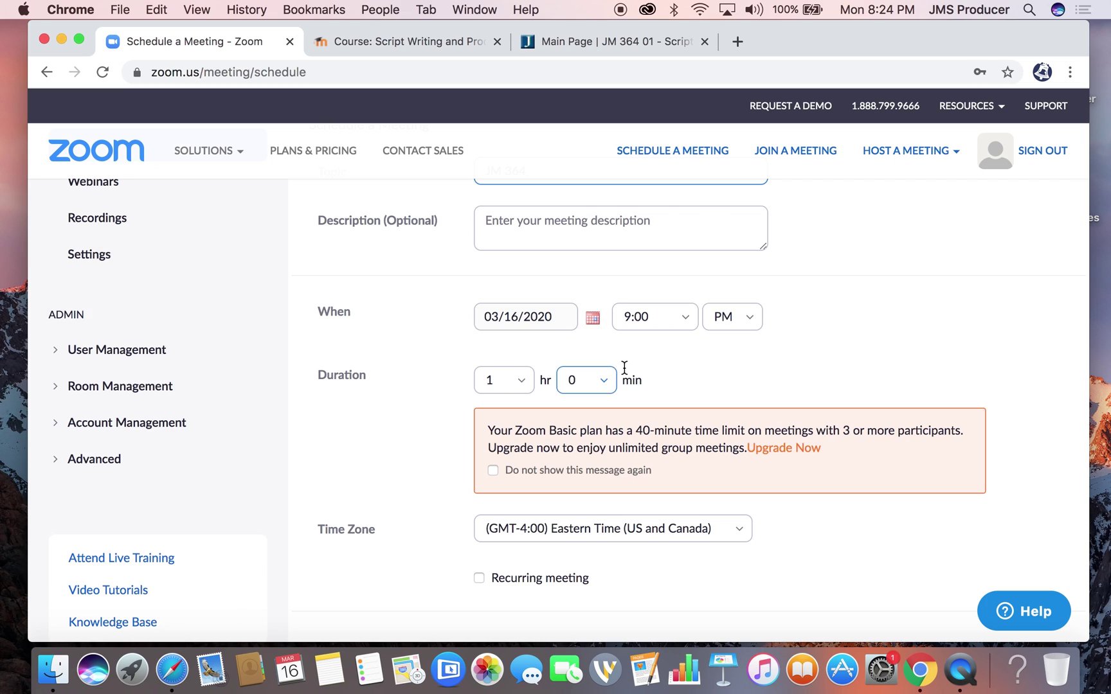
{"action": "left_click", "coordinate": [598, 326]}
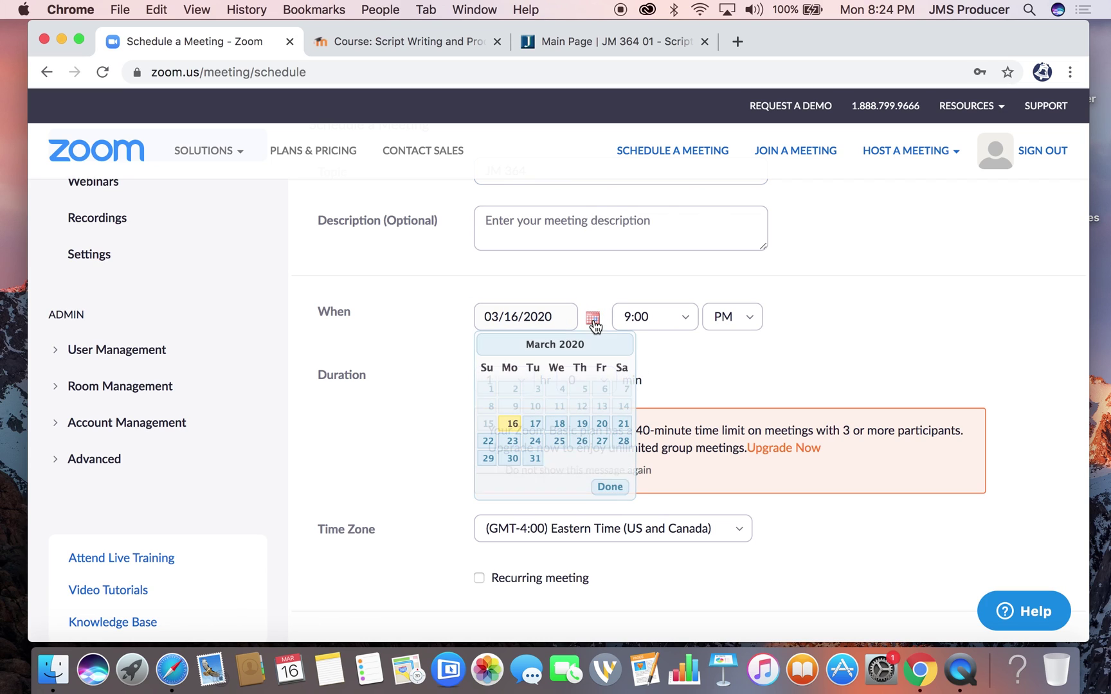
{"action": "left_click", "coordinate": [558, 423]}
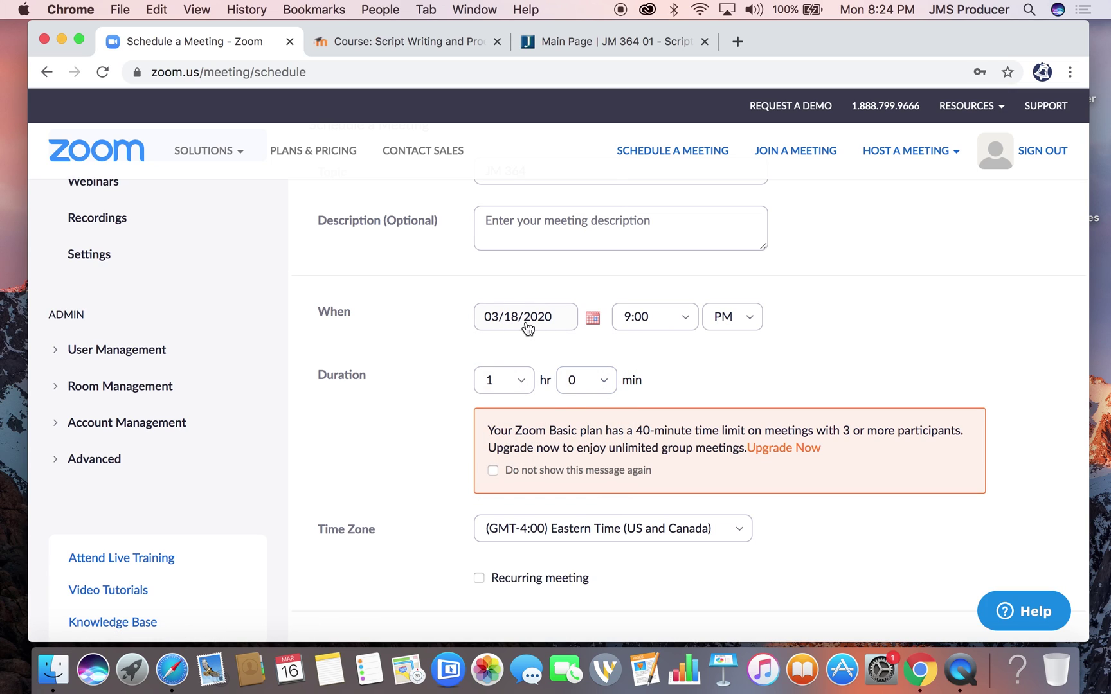
{"action": "left_click", "coordinate": [651, 320]}
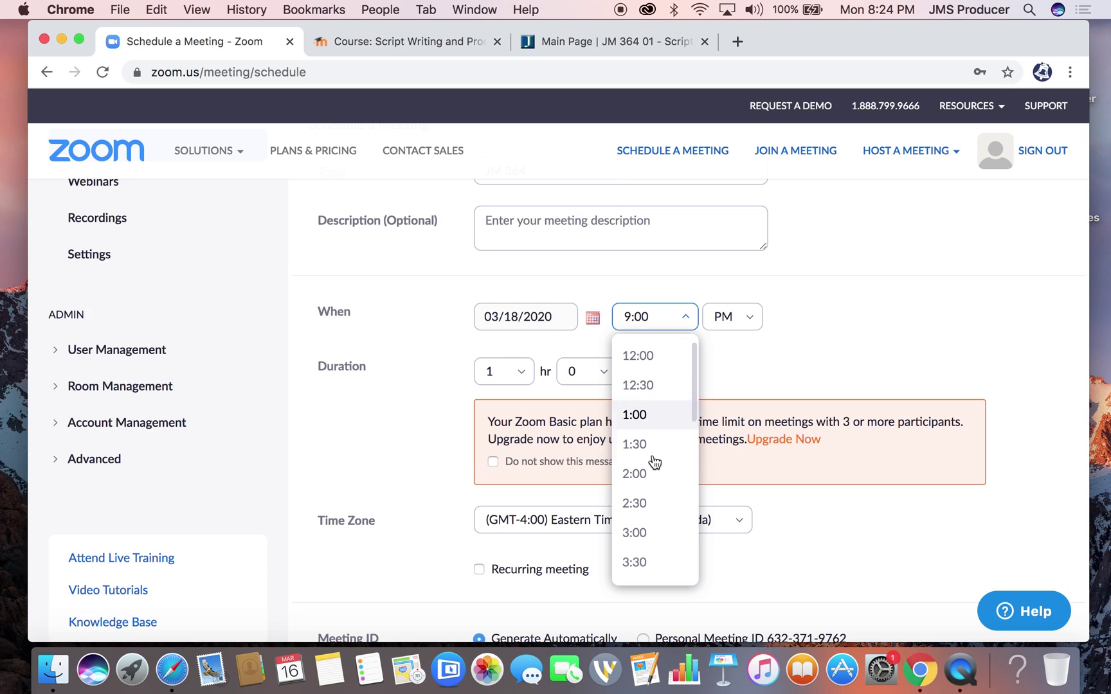
{"action": "scroll", "coordinate": [649, 570], "scroll_direction": "down", "scroll_amount": 5}
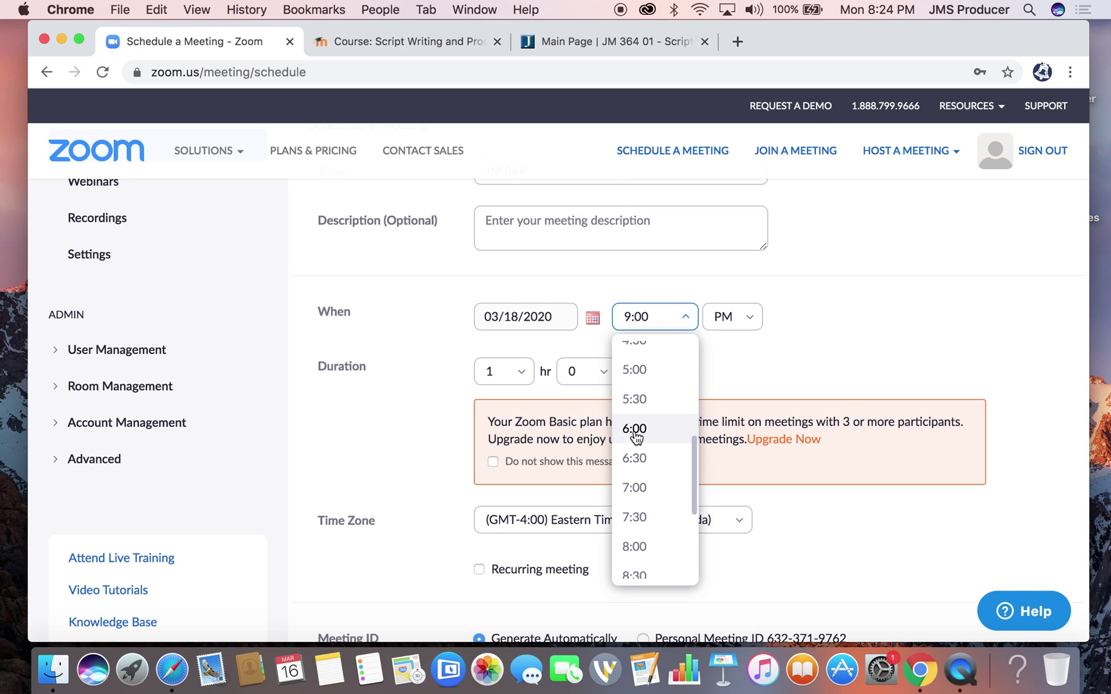
{"action": "left_click", "coordinate": [635, 430]}
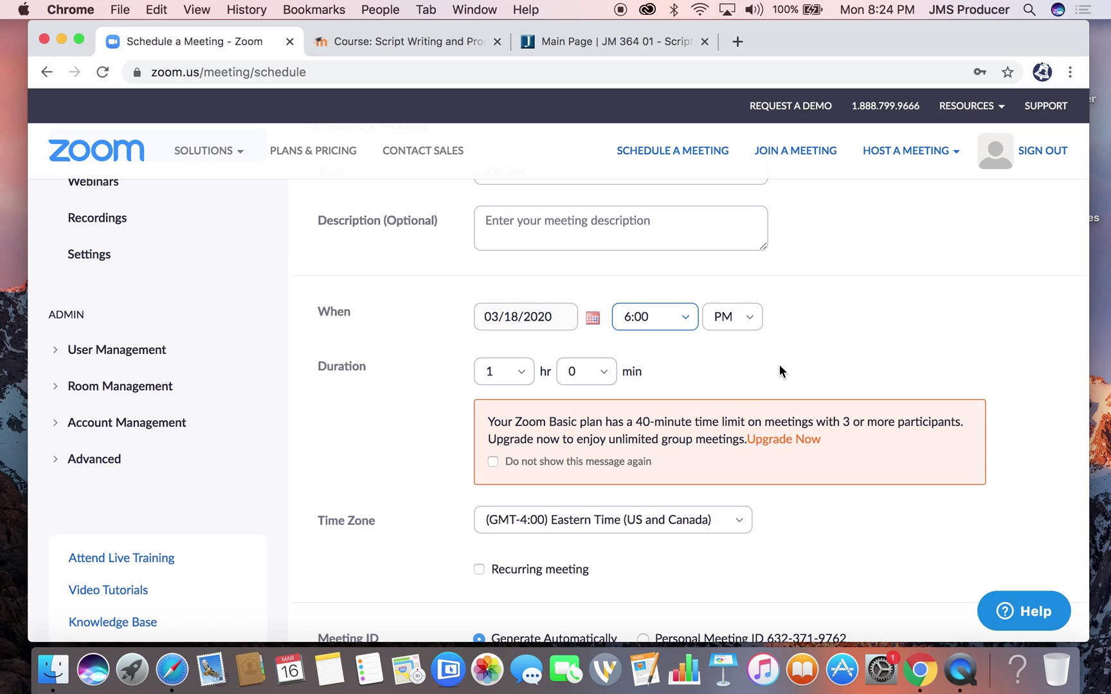
Make the meeting recurring with a weekly recurrence
{"action": "scroll", "coordinate": [778, 364], "scroll_direction": "down", "scroll_amount": 5}
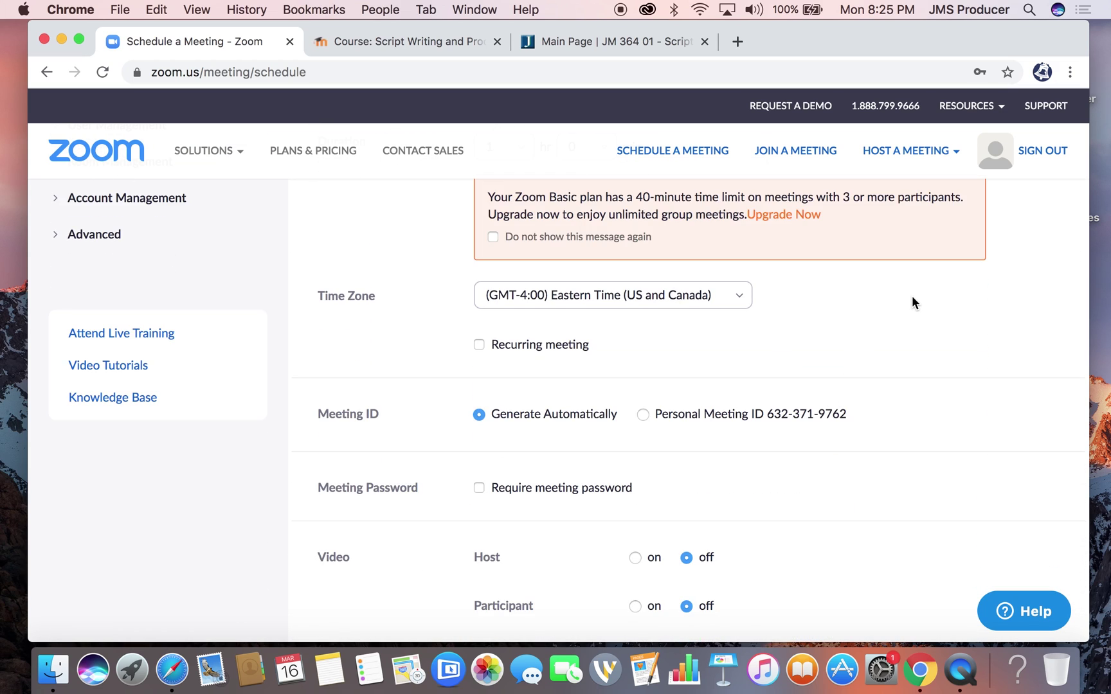
{"action": "left_click", "coordinate": [479, 345]}
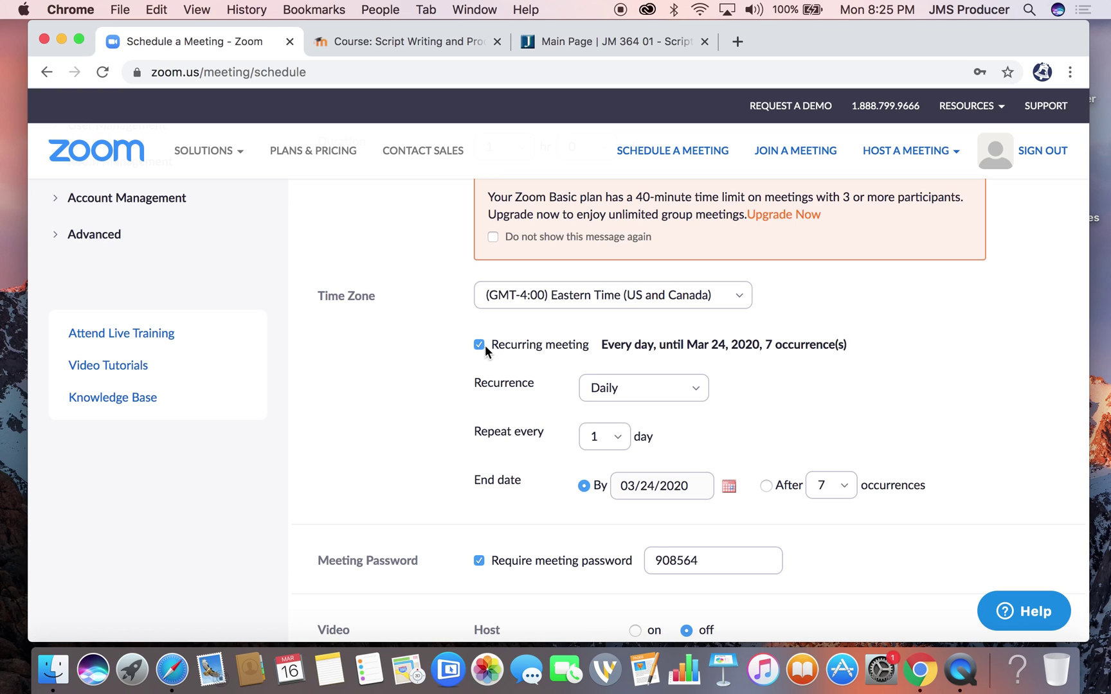
{"action": "left_click", "coordinate": [672, 393]}
{"action": "left_click", "coordinate": [641, 458]}
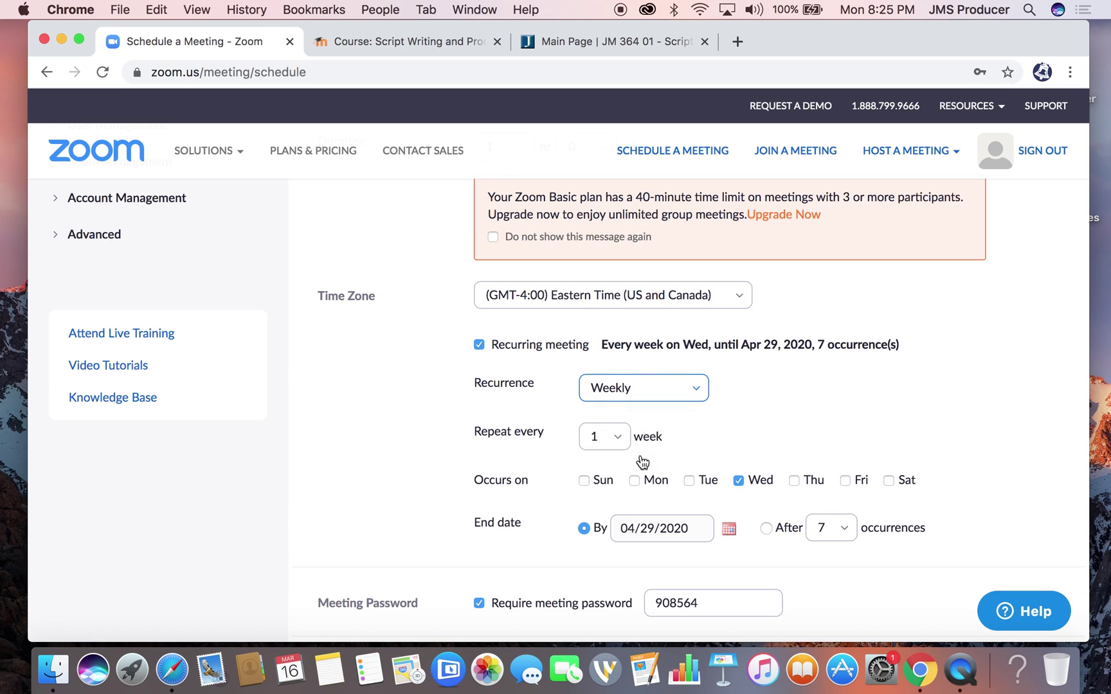
{"action": "scroll", "coordinate": [763, 379], "scroll_direction": "down", "scroll_amount": 3}
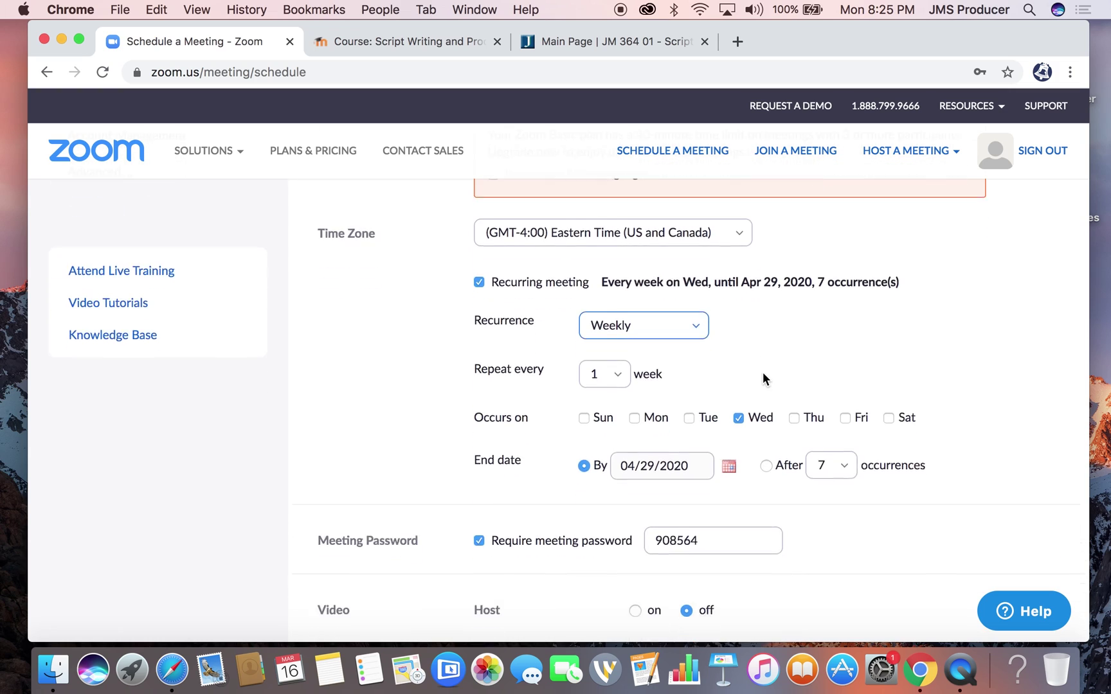
{"action": "left_click", "coordinate": [633, 357]}
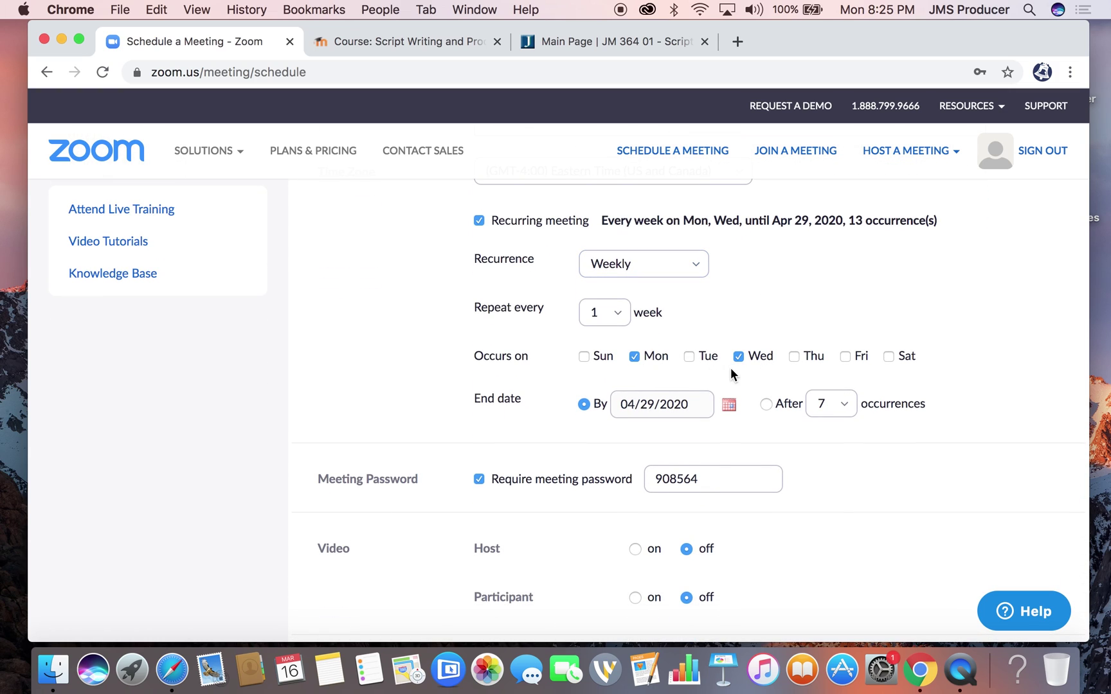
{"action": "left_click", "coordinate": [845, 356]}
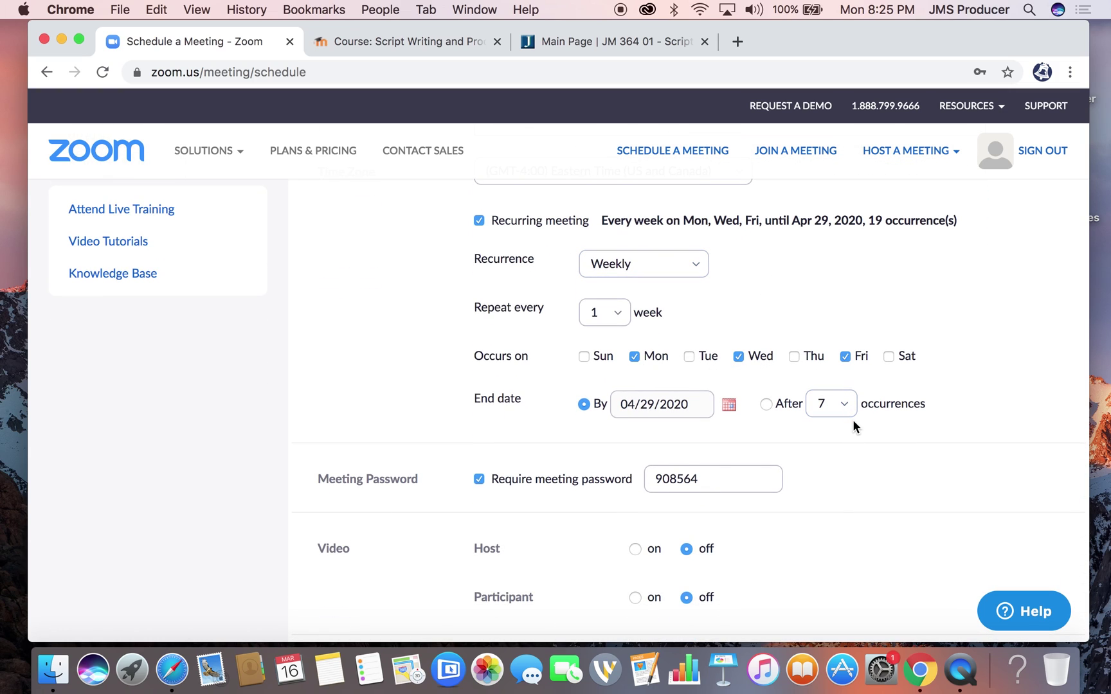
{"action": "left_click", "coordinate": [635, 356]}
{"action": "left_click", "coordinate": [845, 358]}
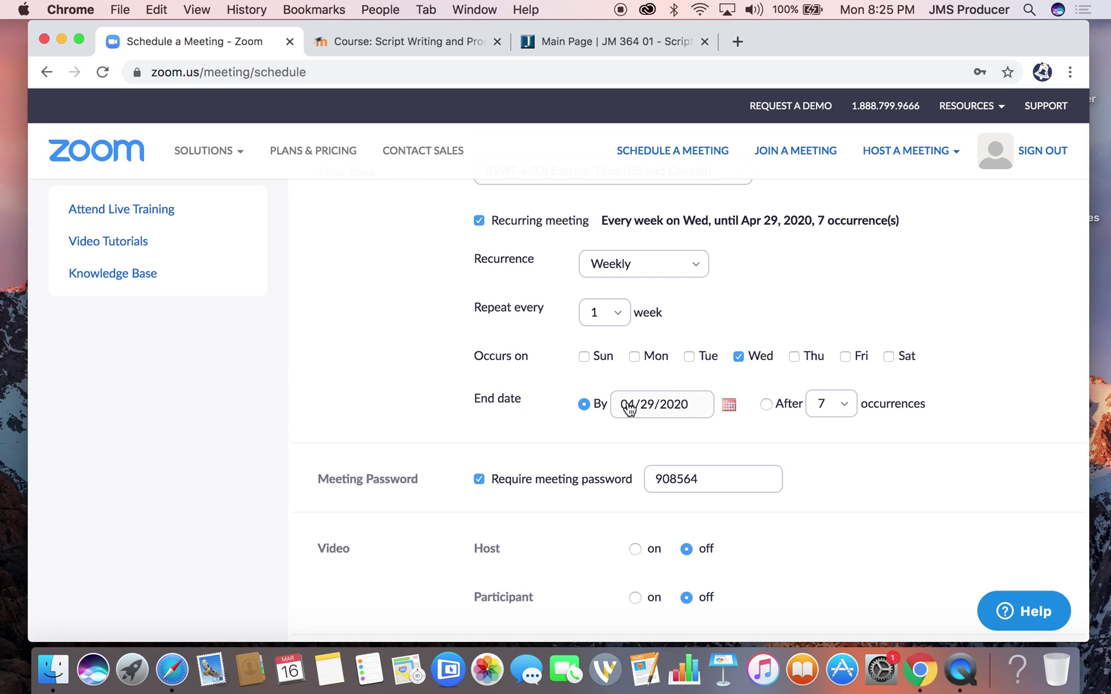
Set the end date of the weekly recurrence to 05/06/2020
{"action": "left_click", "coordinate": [728, 406]}
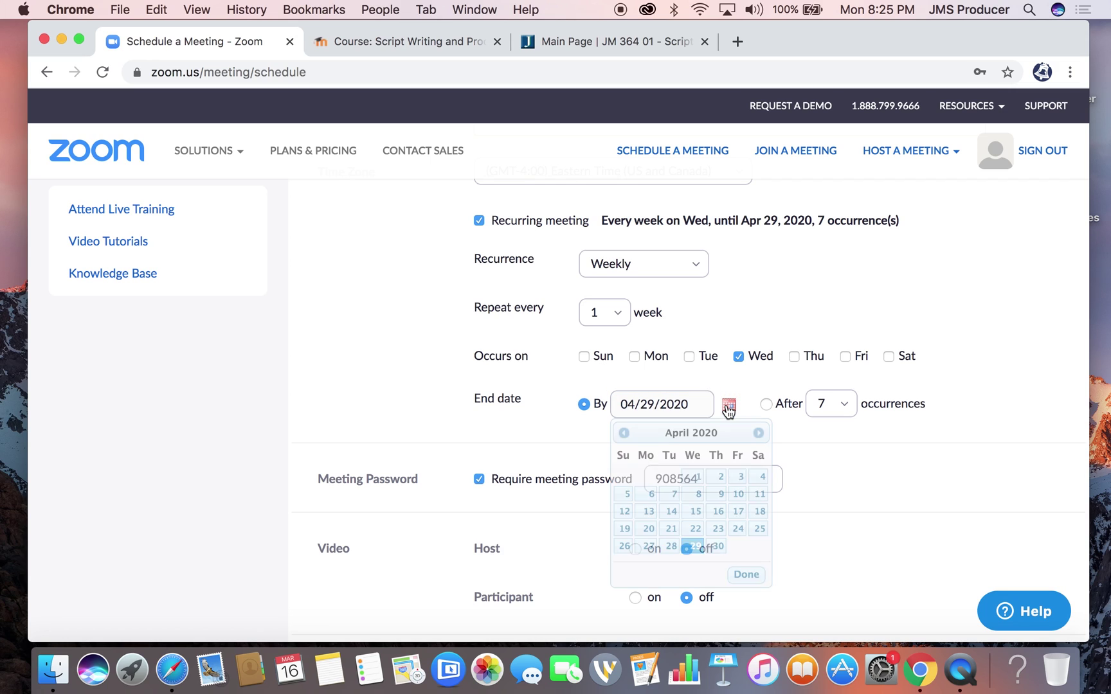
{"action": "left_click", "coordinate": [759, 432]}
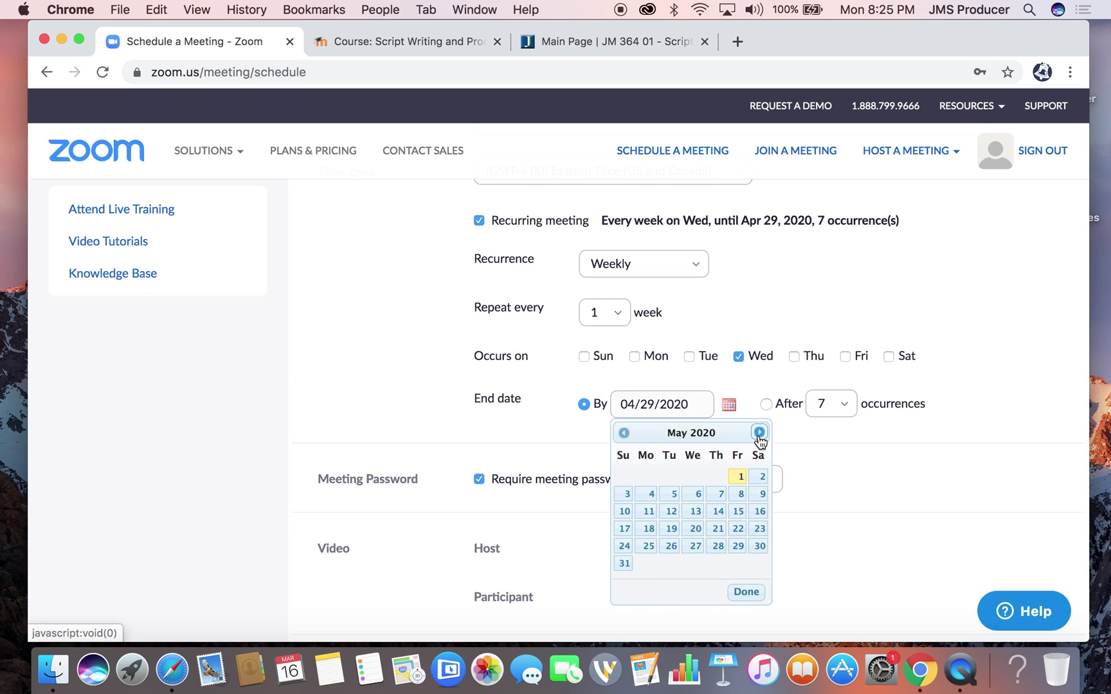
{"action": "left_click", "coordinate": [699, 495]}
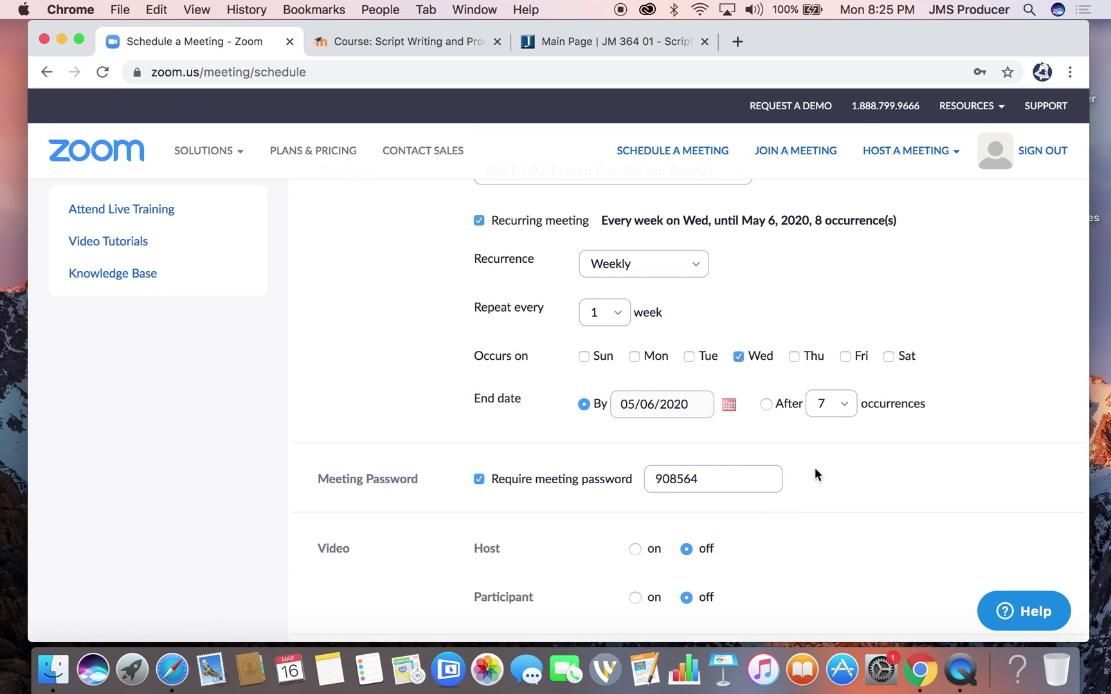
Turn off the requirement for a meeting password
{"action": "scroll", "coordinate": [816, 469], "scroll_direction": "down", "scroll_amount": 4}
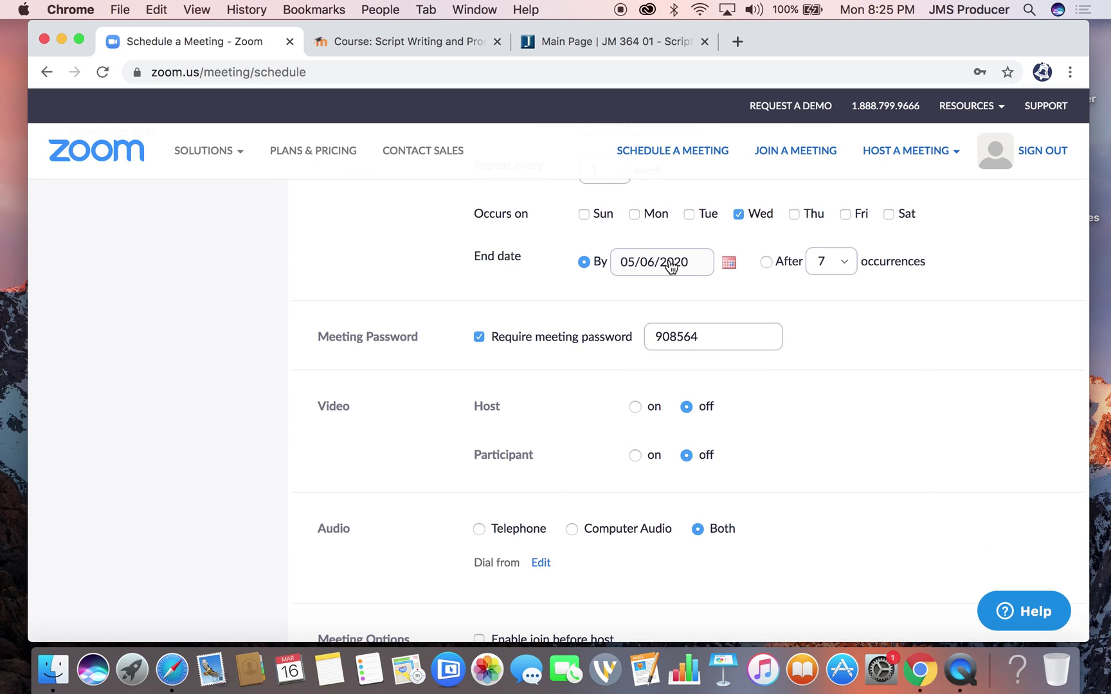
{"action": "scroll", "coordinate": [670, 266], "scroll_direction": "up", "scroll_amount": 2}
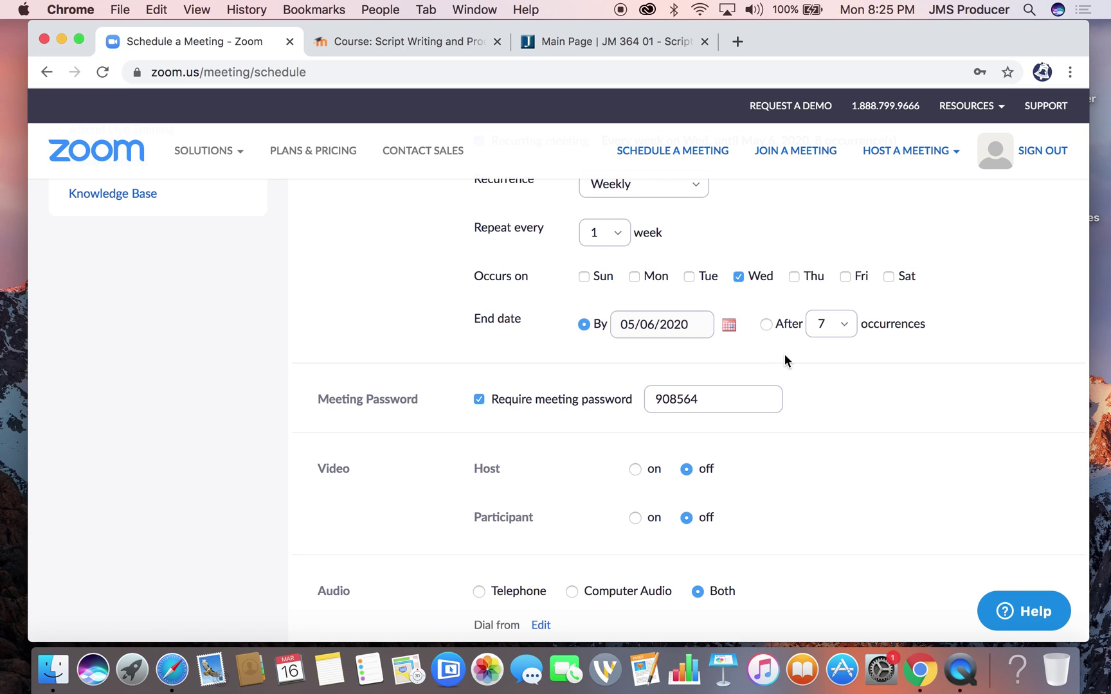
{"action": "scroll", "coordinate": [785, 354], "scroll_direction": "down", "scroll_amount": 3}
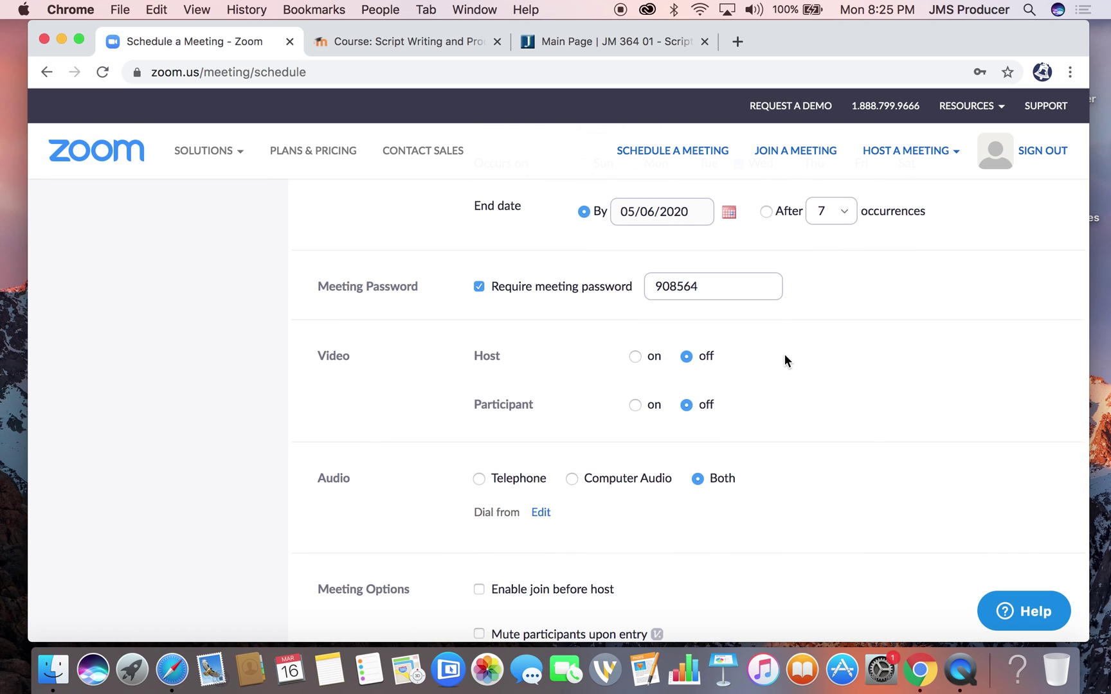
{"action": "left_click", "coordinate": [483, 284]}
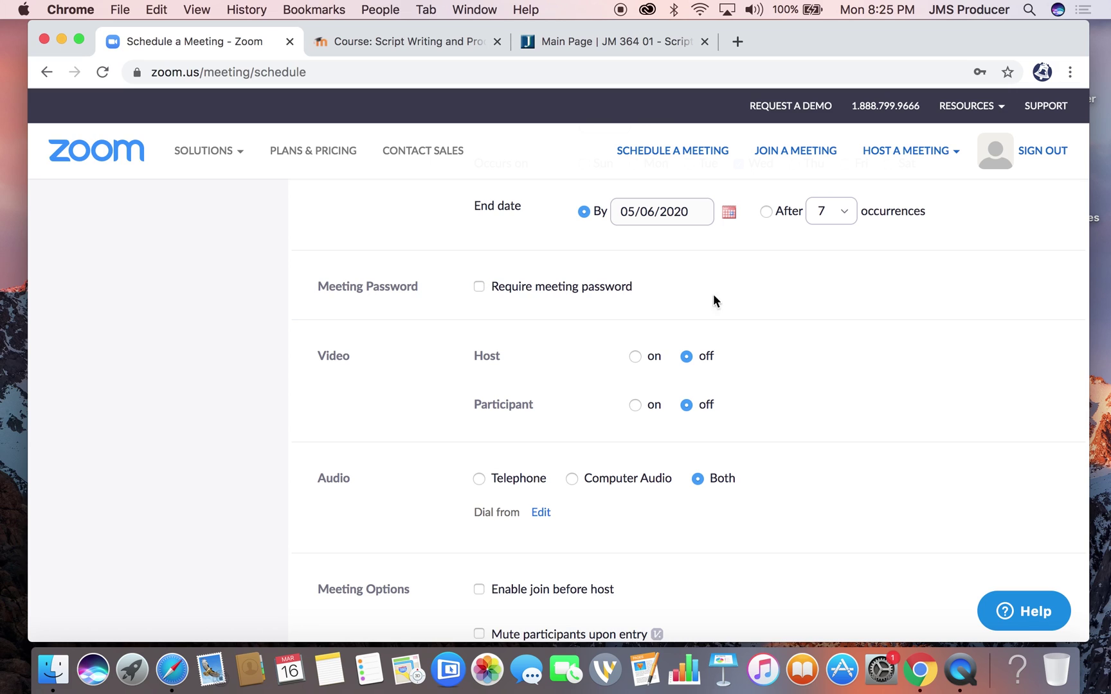
Enable join before host in the meeting options
{"action": "scroll", "coordinate": [775, 331], "scroll_direction": "down", "scroll_amount": 1}
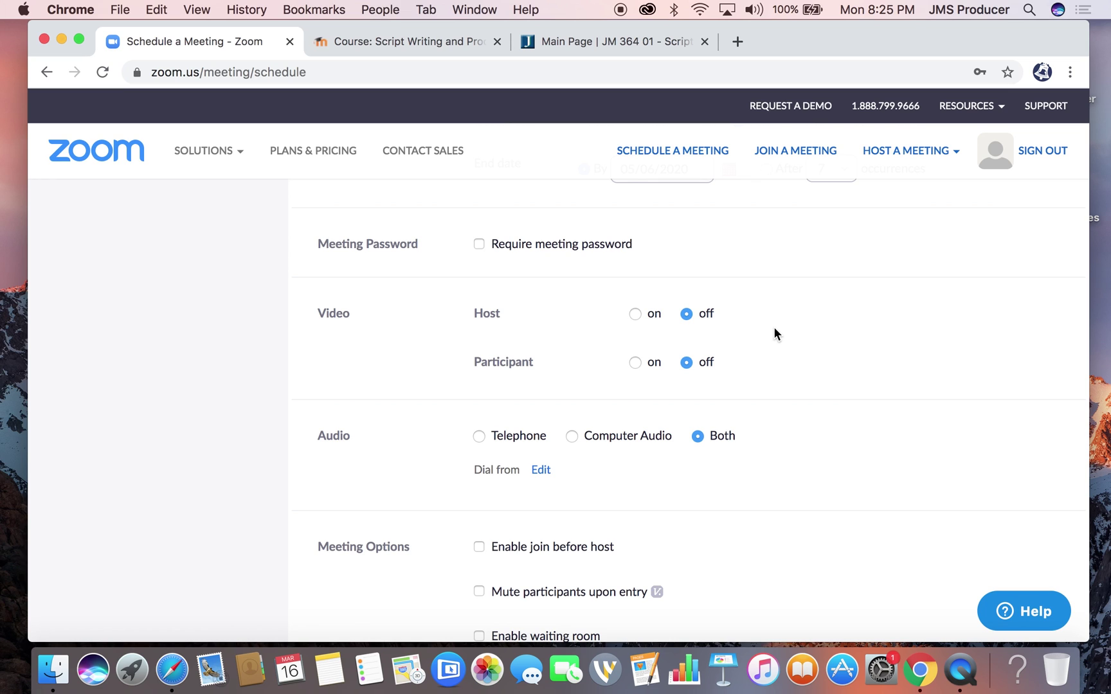
{"action": "scroll", "coordinate": [774, 331], "scroll_direction": "down", "scroll_amount": 5}
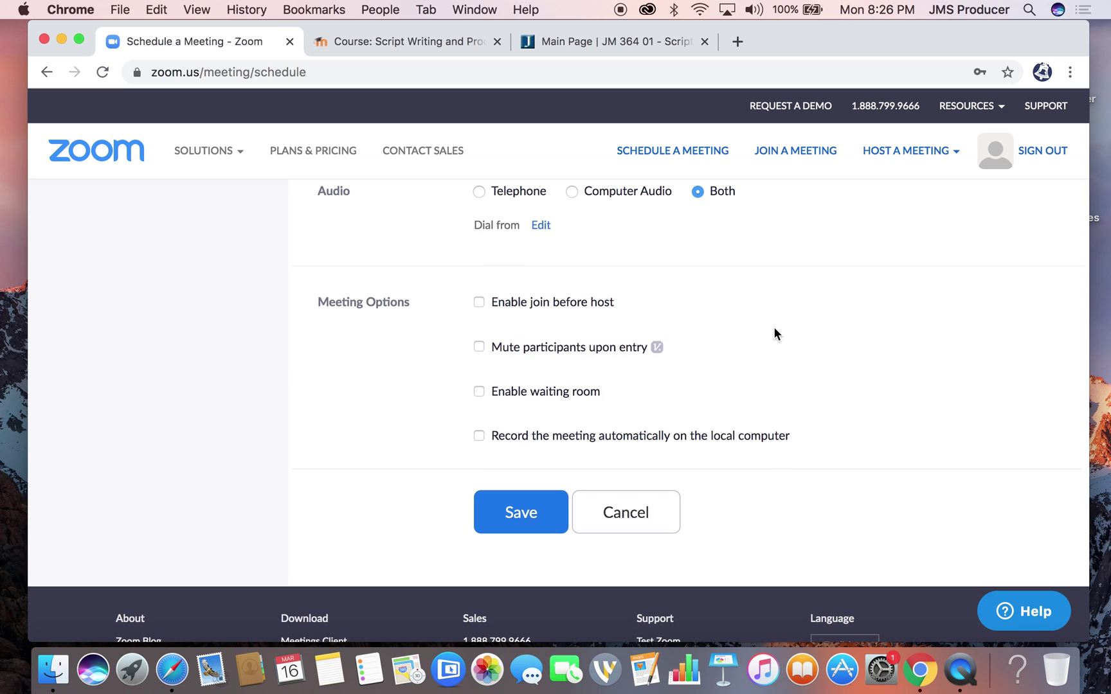
{"action": "scroll", "coordinate": [774, 329], "scroll_direction": "down", "scroll_amount": 2}
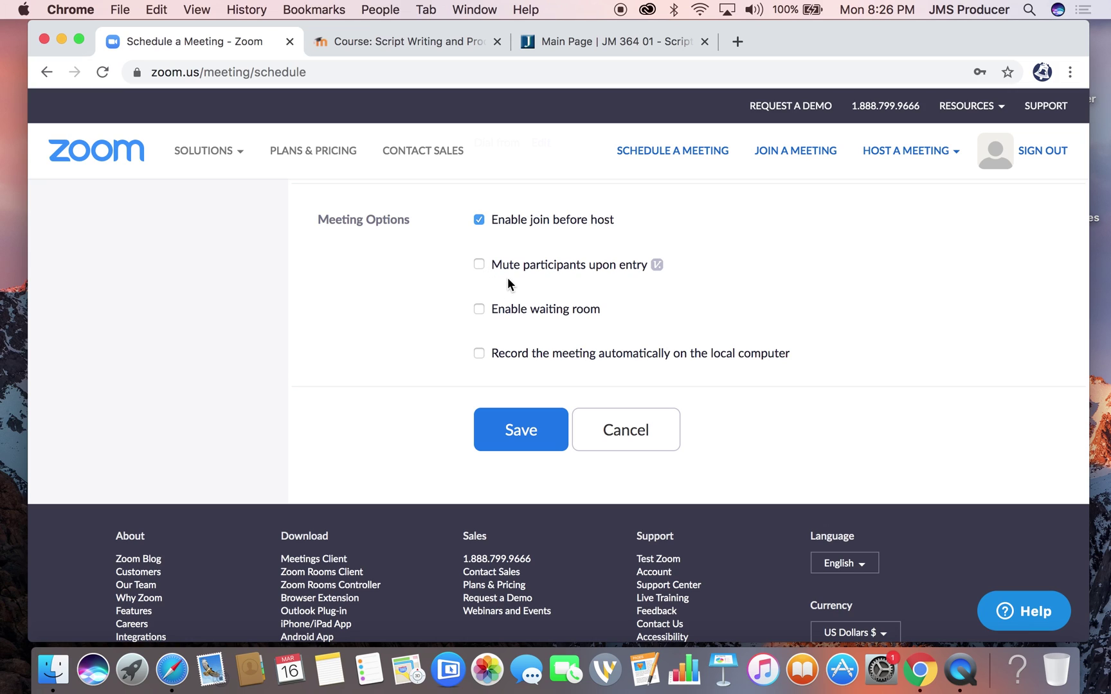
{"action": "left_click", "coordinate": [478, 262]}
{"action": "scroll", "coordinate": [538, 364], "scroll_direction": "down", "scroll_amount": 2}
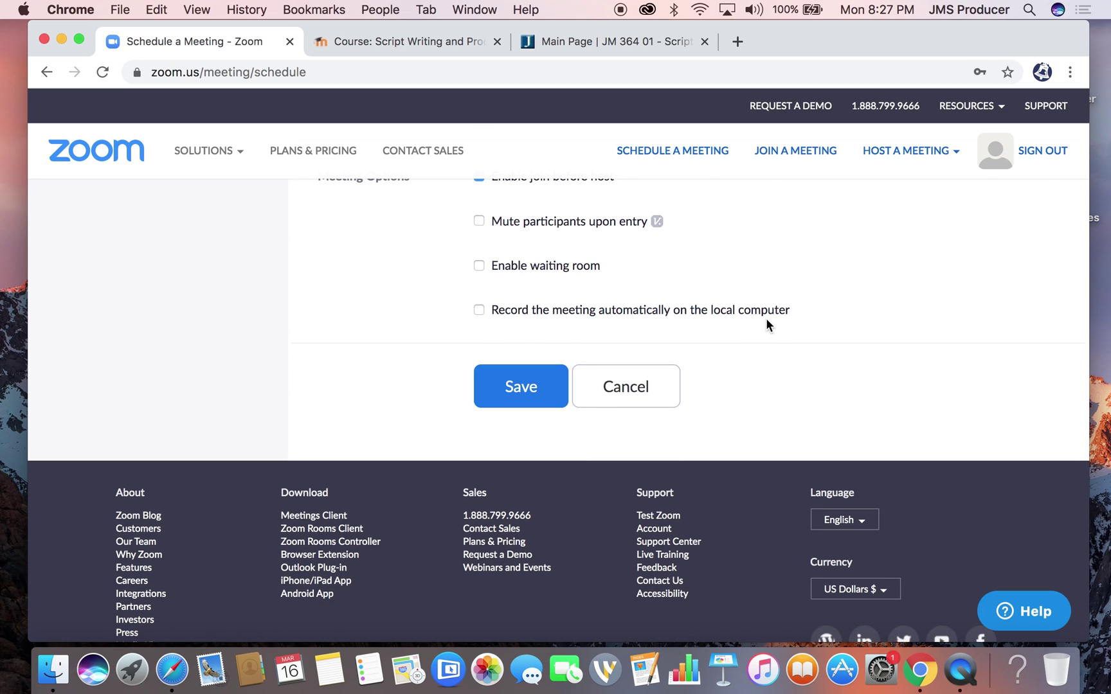
Review the meeting's date, time, duration, recurrence, password and video settings before saving
{"action": "scroll", "coordinate": [813, 354], "scroll_direction": "up", "scroll_amount": 2}
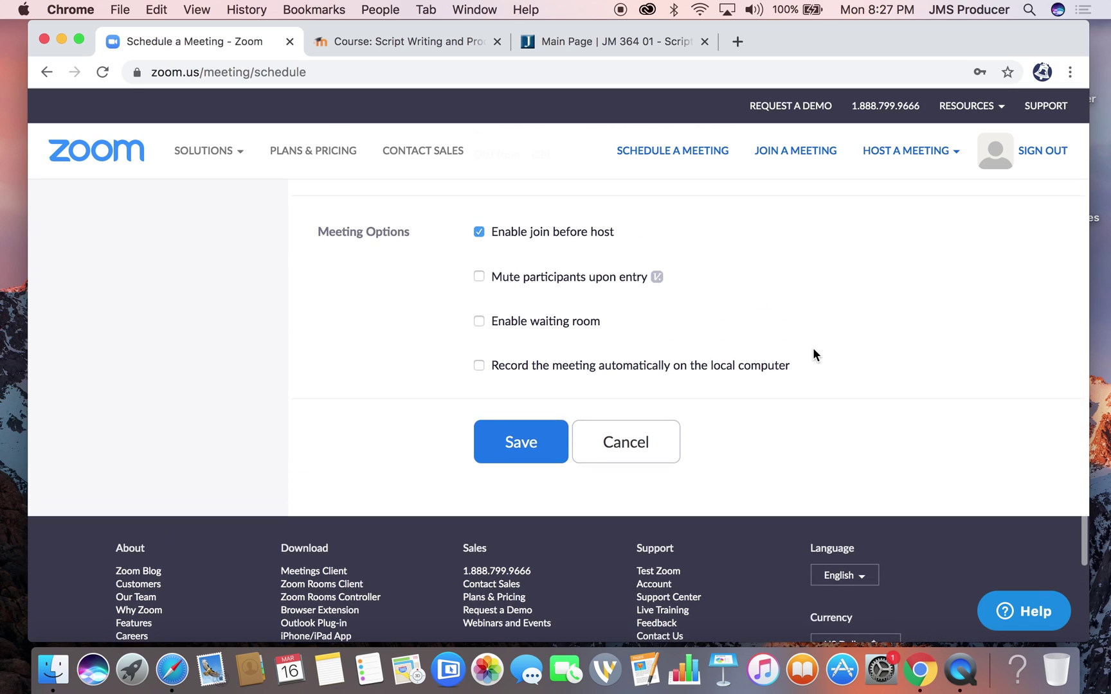
{"action": "left_click", "coordinate": [493, 446]}
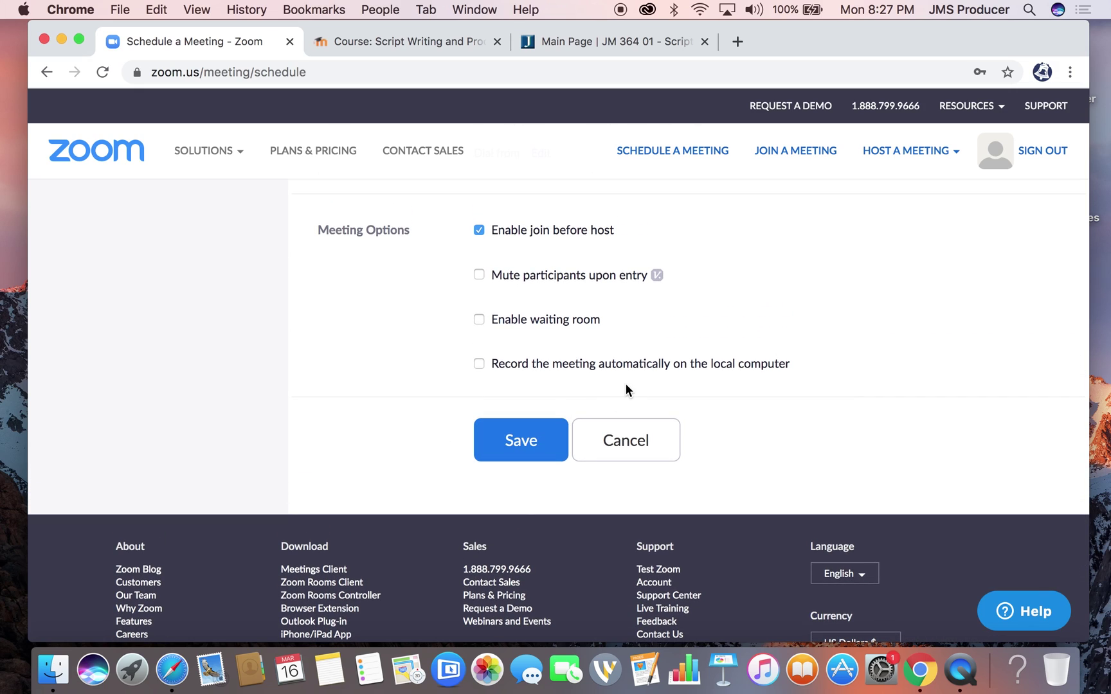
{"action": "scroll", "coordinate": [626, 383], "scroll_direction": "down", "scroll_amount": 5}
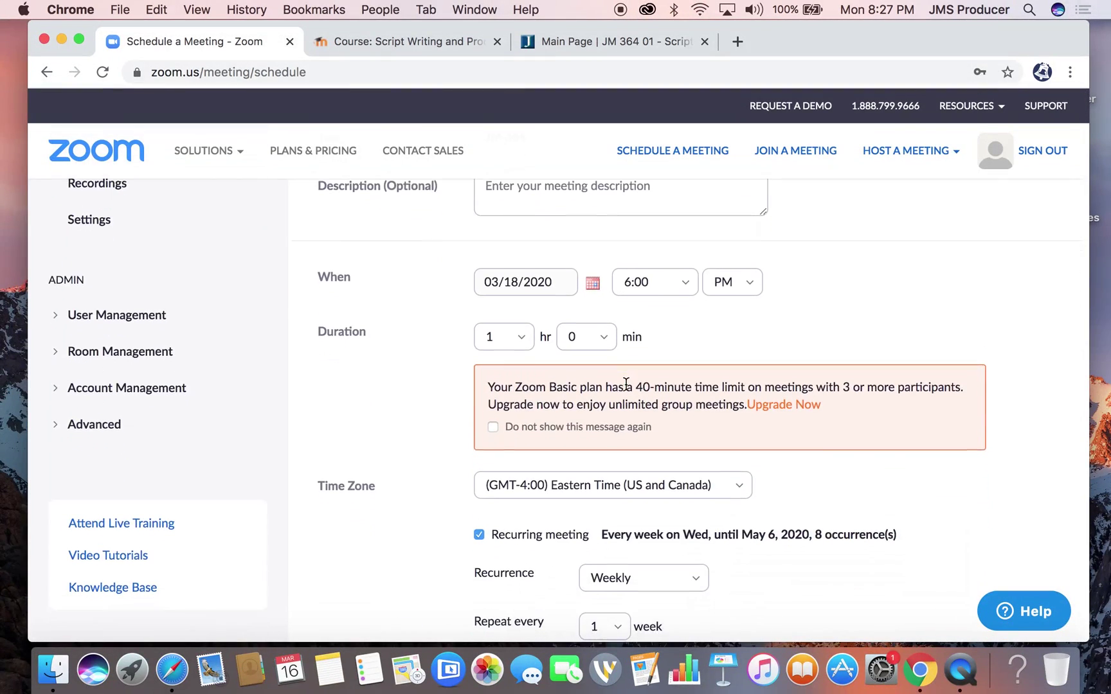
{"action": "scroll", "coordinate": [625, 389], "scroll_direction": "down", "scroll_amount": 10}
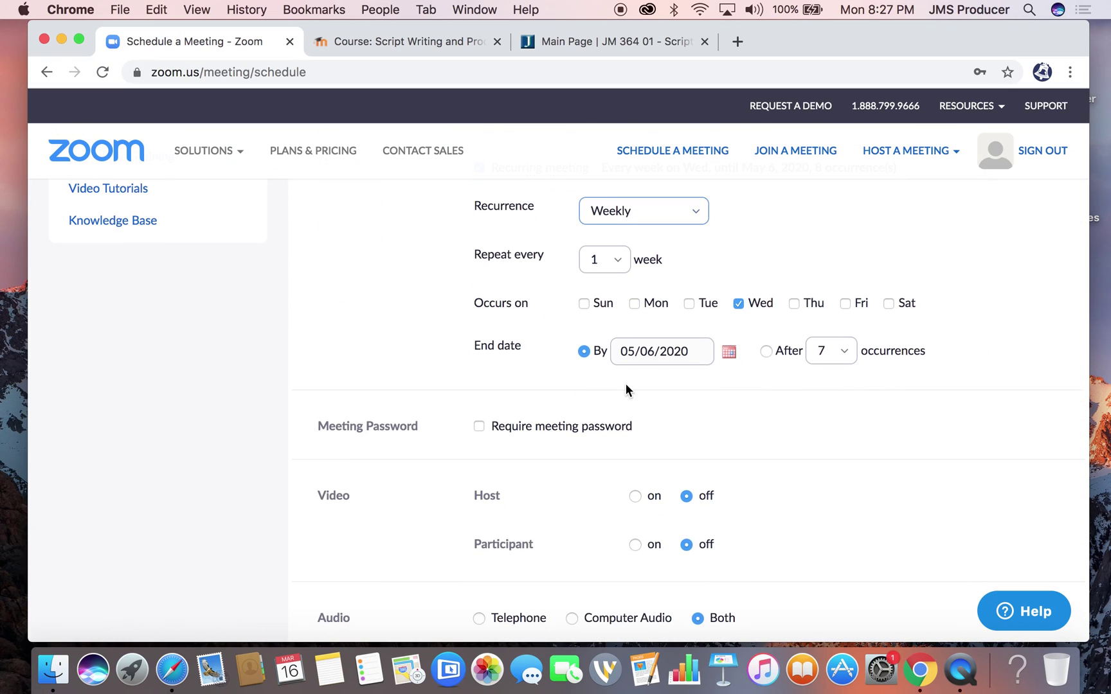
Check the remaining audio and meeting options, then save the JM 364 meeting
{"action": "scroll", "coordinate": [627, 388], "scroll_direction": "down", "scroll_amount": 5}
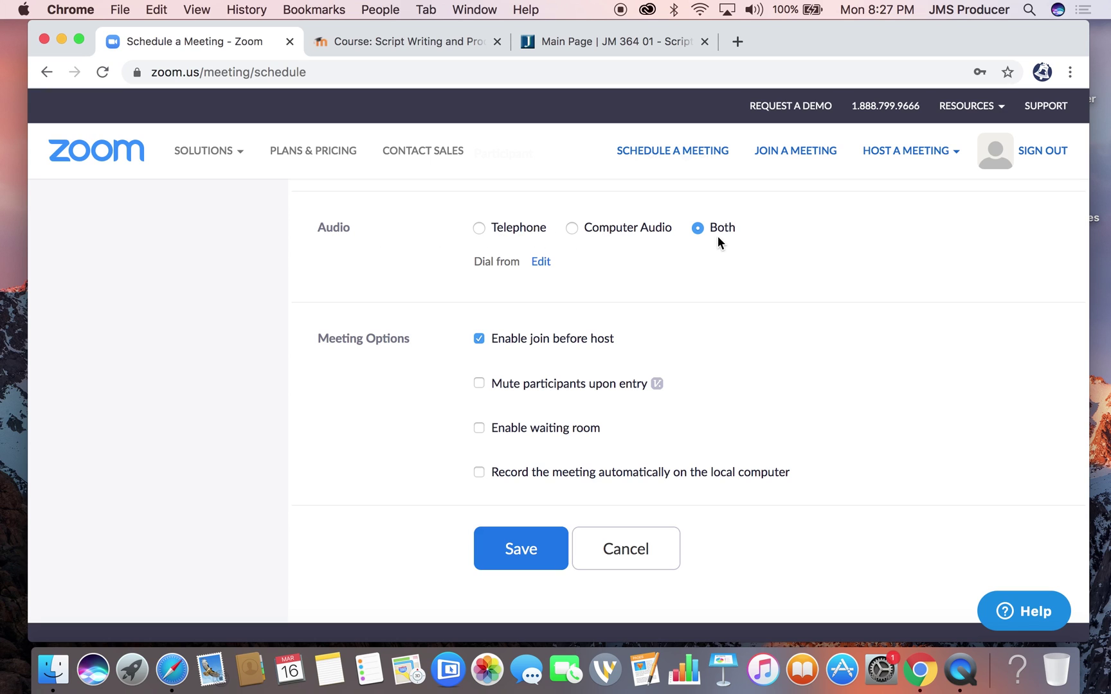
{"action": "scroll", "coordinate": [469, 437], "scroll_direction": "down", "scroll_amount": 3}
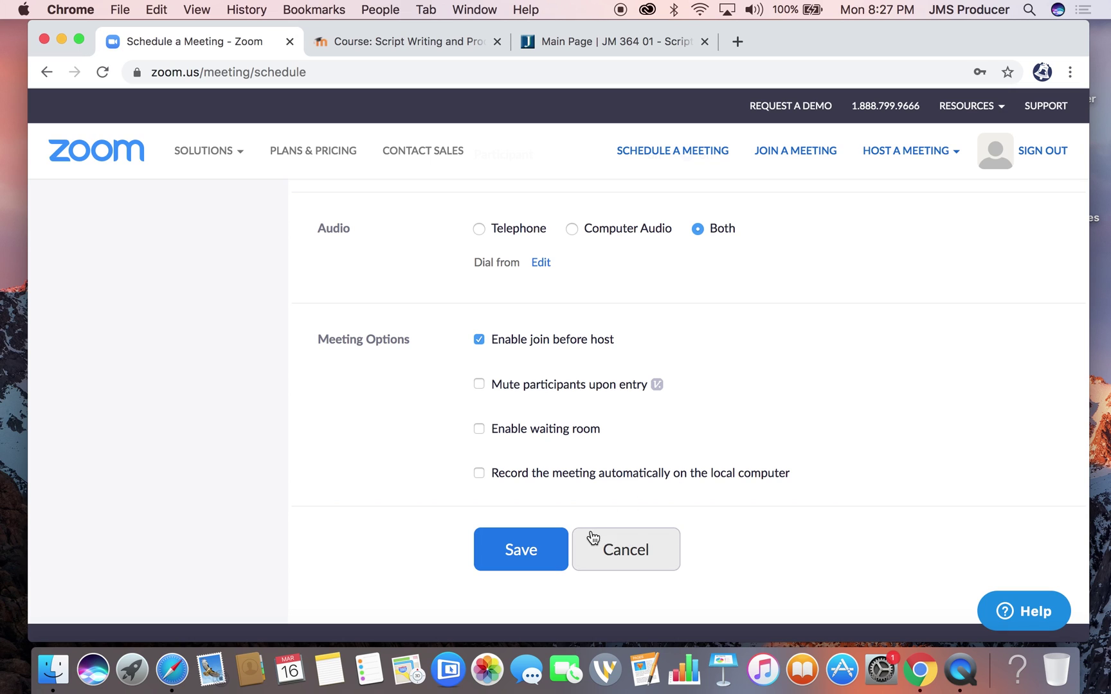
{"action": "scroll", "coordinate": [852, 385], "scroll_direction": "down", "scroll_amount": 3}
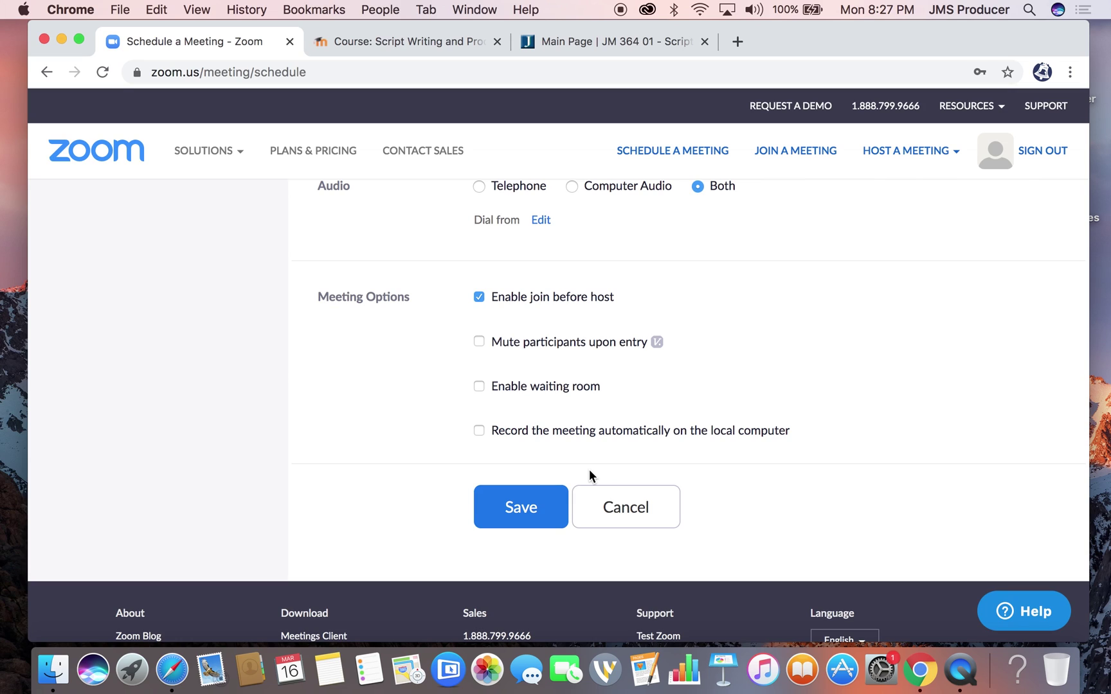
{"action": "left_click", "coordinate": [515, 507]}
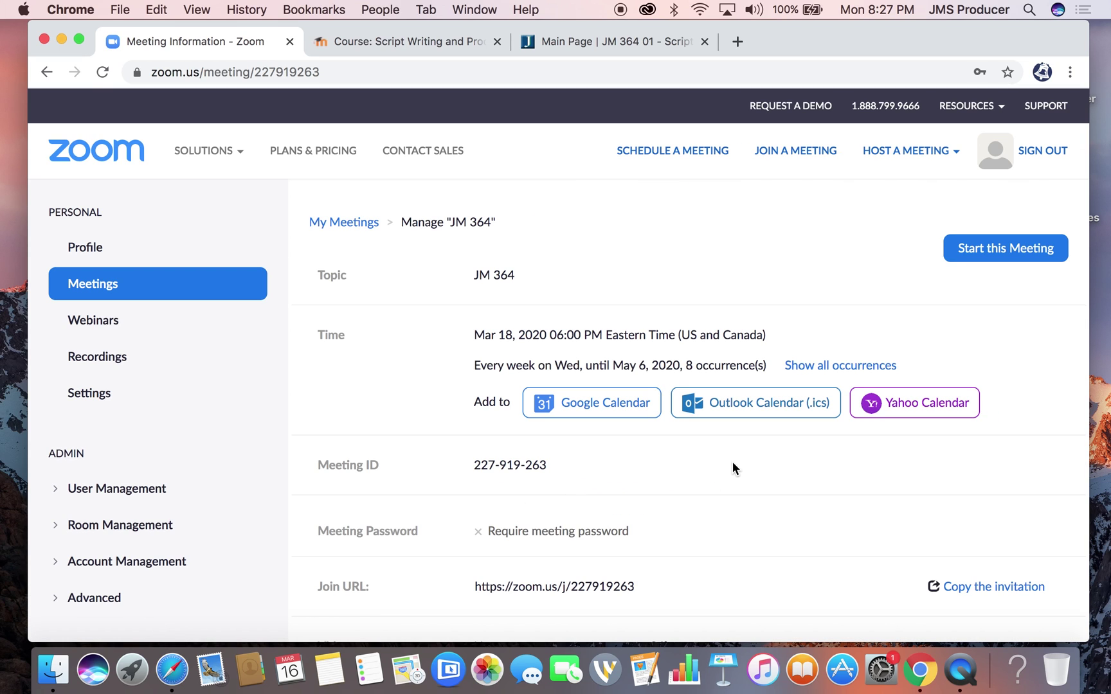
Copy the join URL of the saved JM 364 meeting
{"action": "scroll", "coordinate": [733, 463], "scroll_direction": "down", "scroll_amount": 5}
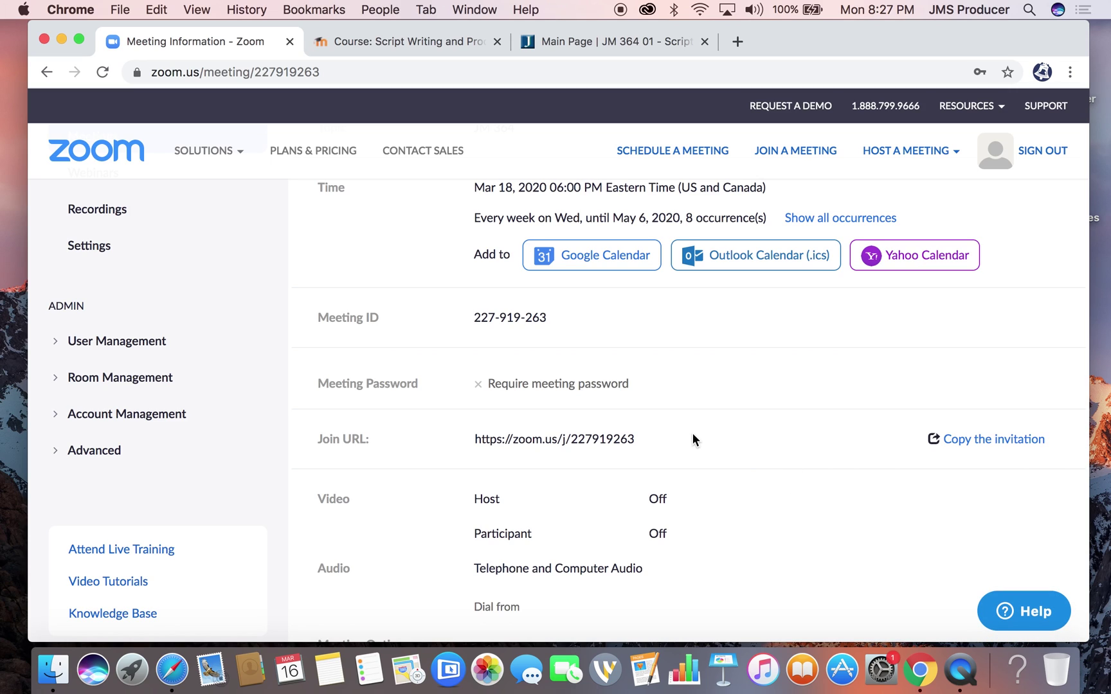
{"action": "left_click_drag", "start_coordinate": [474, 439], "coordinate": [632, 439]}
{"action": "triple_click", "coordinate": [636, 438]}
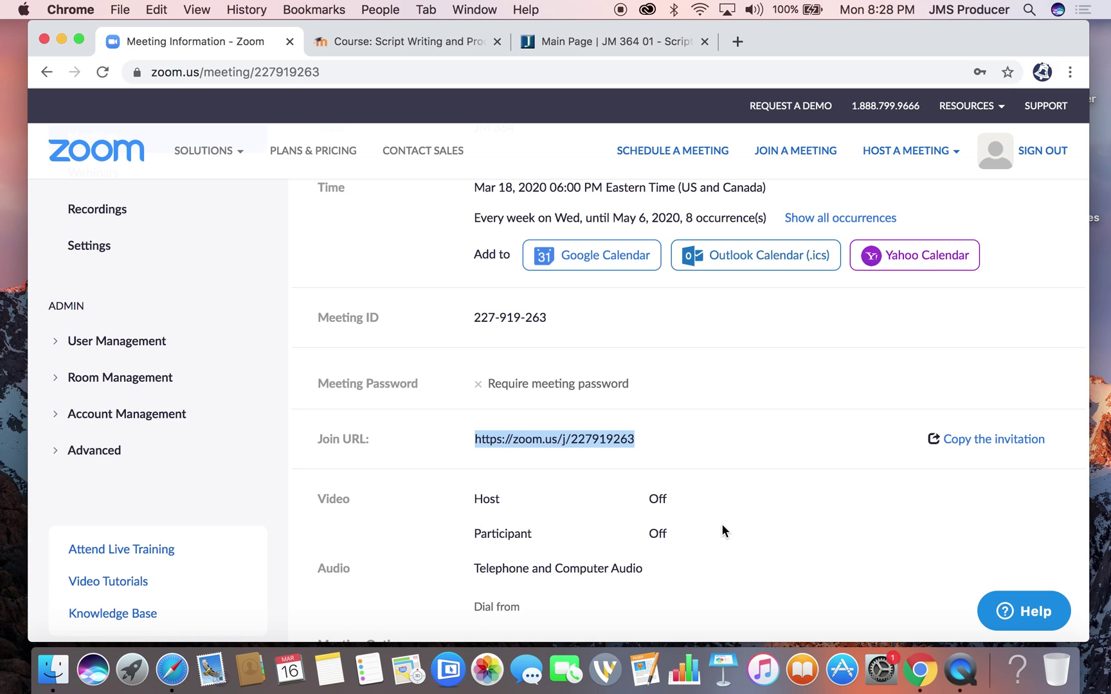
{"action": "key", "text": "super+c"}
Switch to the JM 364 S20 course in Moodle and review the agenda and activities of the 16 March - 22 March week
{"action": "left_click", "coordinate": [382, 39]}
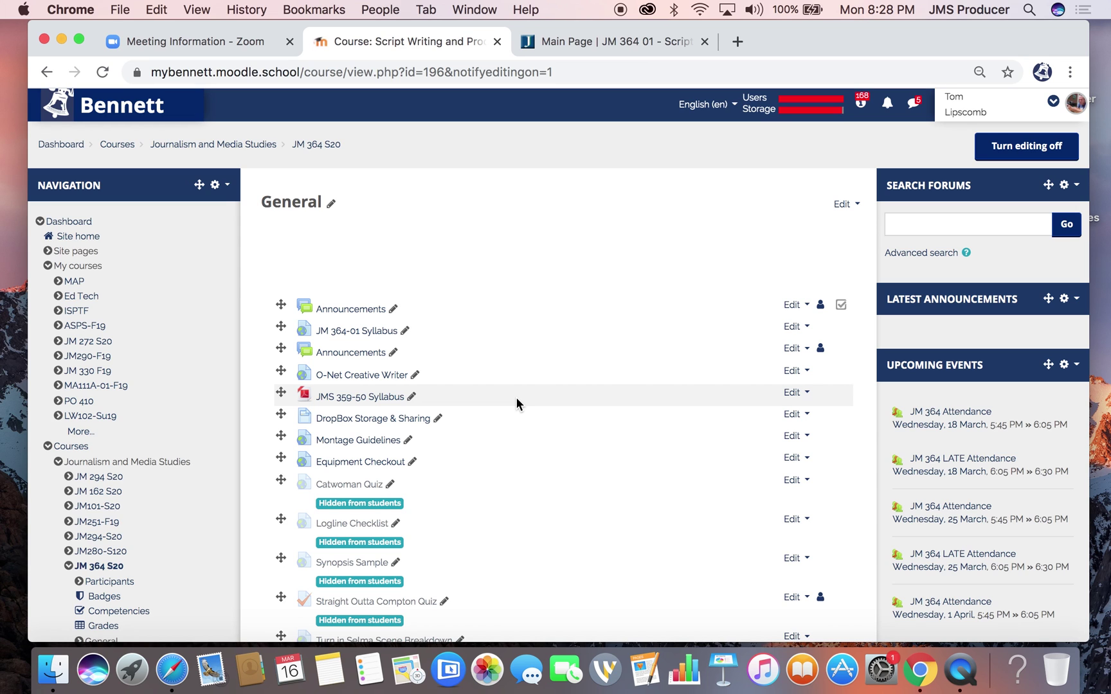
{"action": "scroll", "coordinate": [515, 397], "scroll_direction": "down", "scroll_amount": 5}
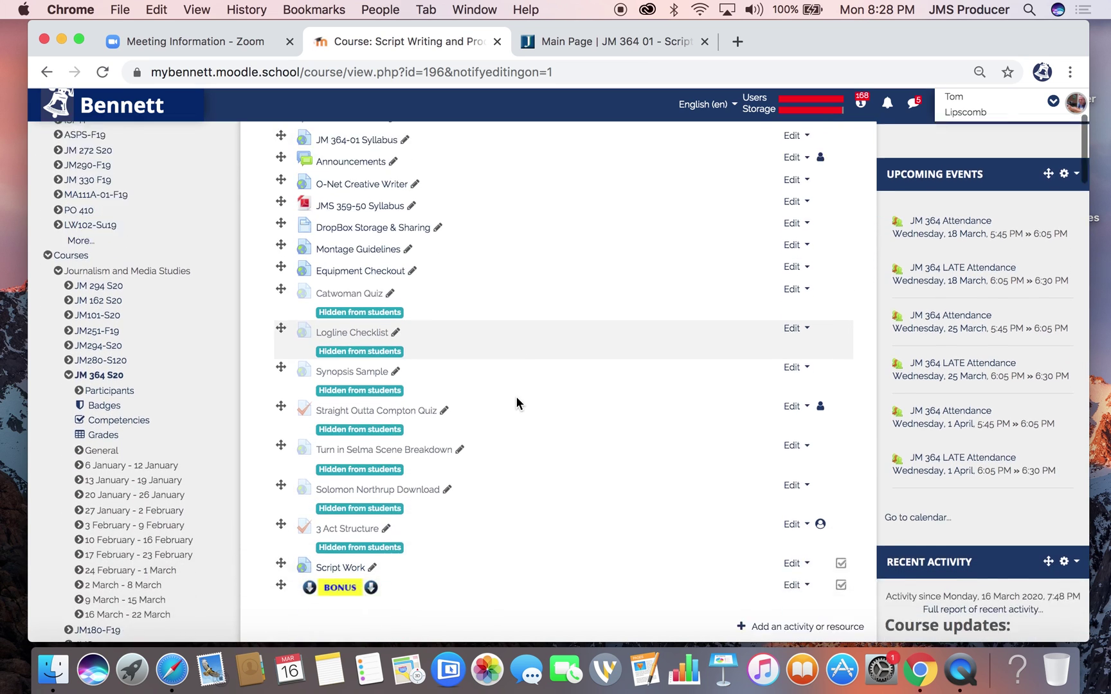
{"action": "scroll", "coordinate": [516, 398], "scroll_direction": "down", "scroll_amount": 2}
{"action": "scroll", "coordinate": [516, 398], "scroll_direction": "down", "scroll_amount": 5}
{"action": "scroll", "coordinate": [515, 396], "scroll_direction": "down", "scroll_amount": 12}
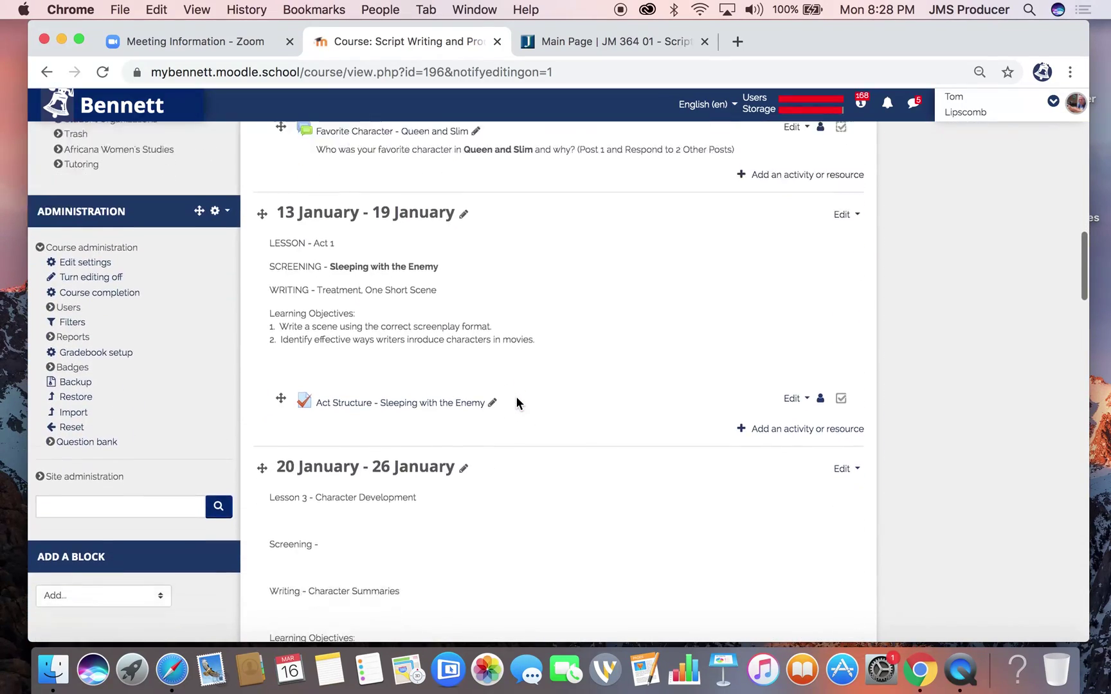
{"action": "scroll", "coordinate": [516, 398], "scroll_direction": "down", "scroll_amount": 18}
{"action": "scroll", "coordinate": [516, 396], "scroll_direction": "down", "scroll_amount": 7}
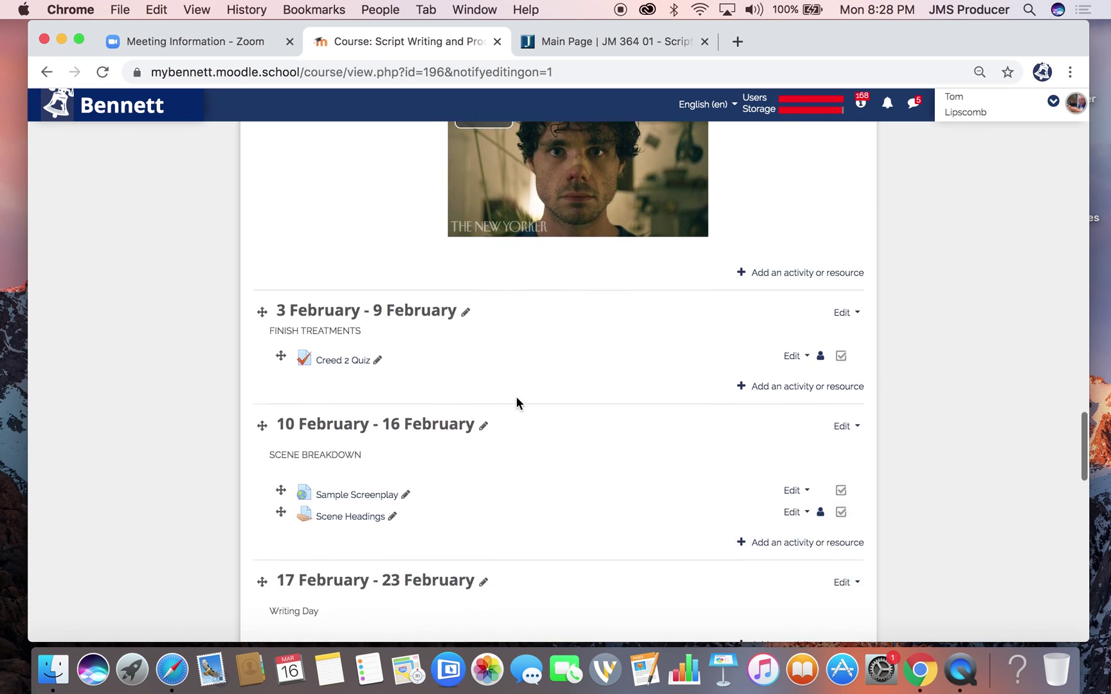
{"action": "scroll", "coordinate": [516, 396], "scroll_direction": "down", "scroll_amount": 5}
{"action": "scroll", "coordinate": [516, 396], "scroll_direction": "down", "scroll_amount": 4}
{"action": "scroll", "coordinate": [515, 396], "scroll_direction": "down", "scroll_amount": 4}
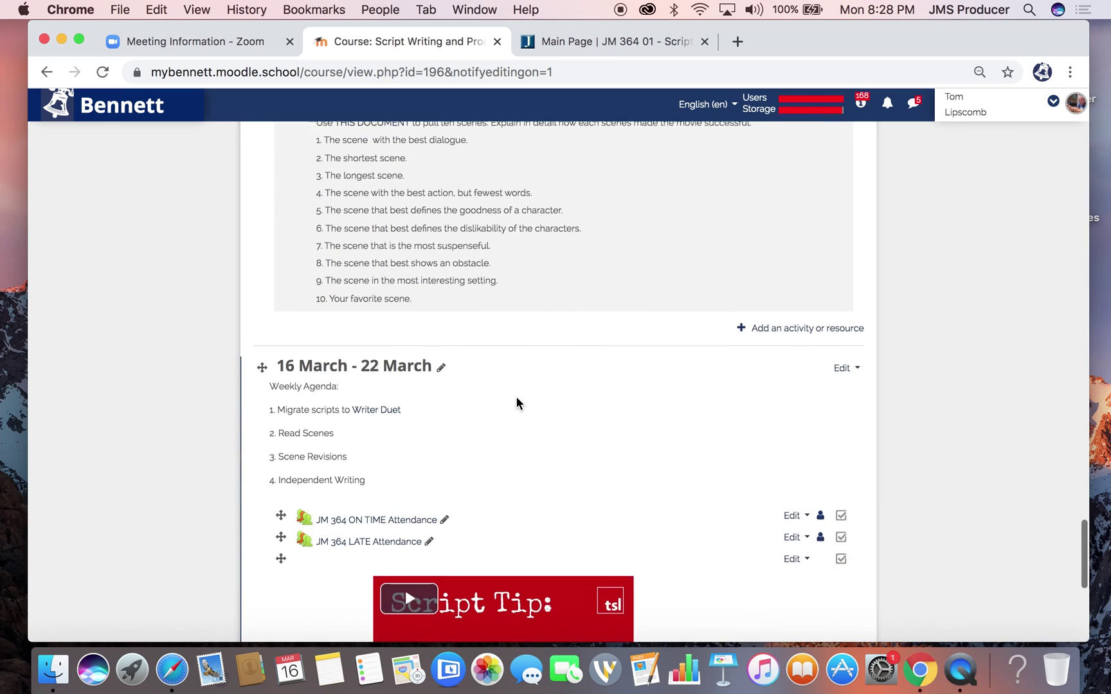
{"action": "scroll", "coordinate": [516, 403], "scroll_direction": "down", "scroll_amount": 4}
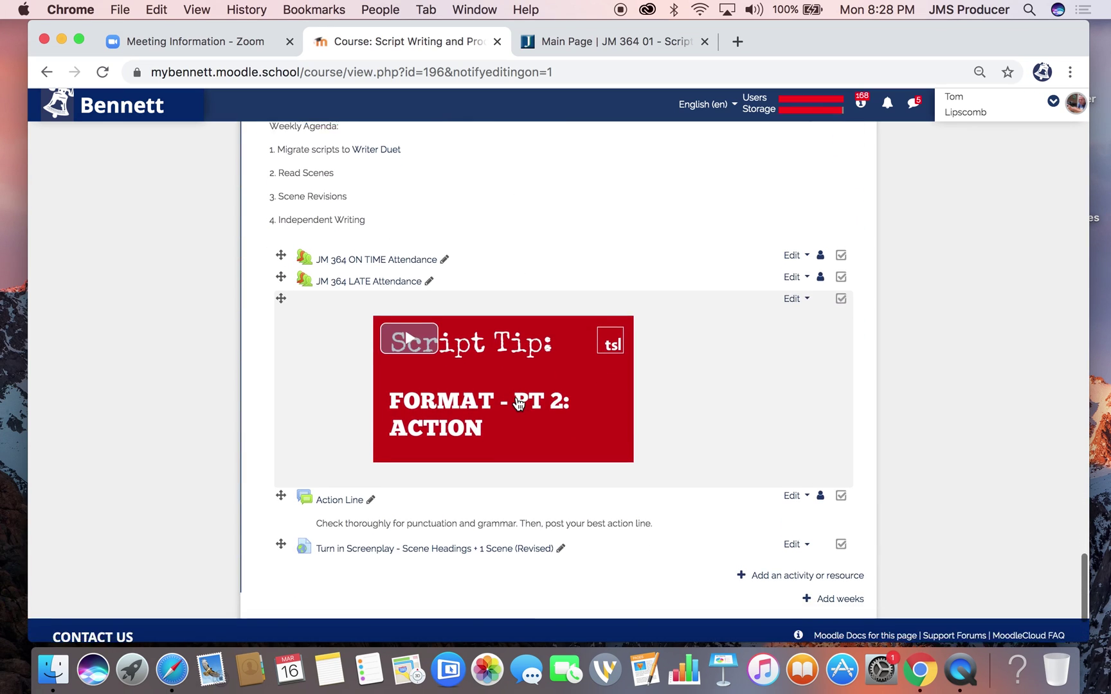
{"action": "scroll", "coordinate": [519, 402], "scroll_direction": "up", "scroll_amount": 2}
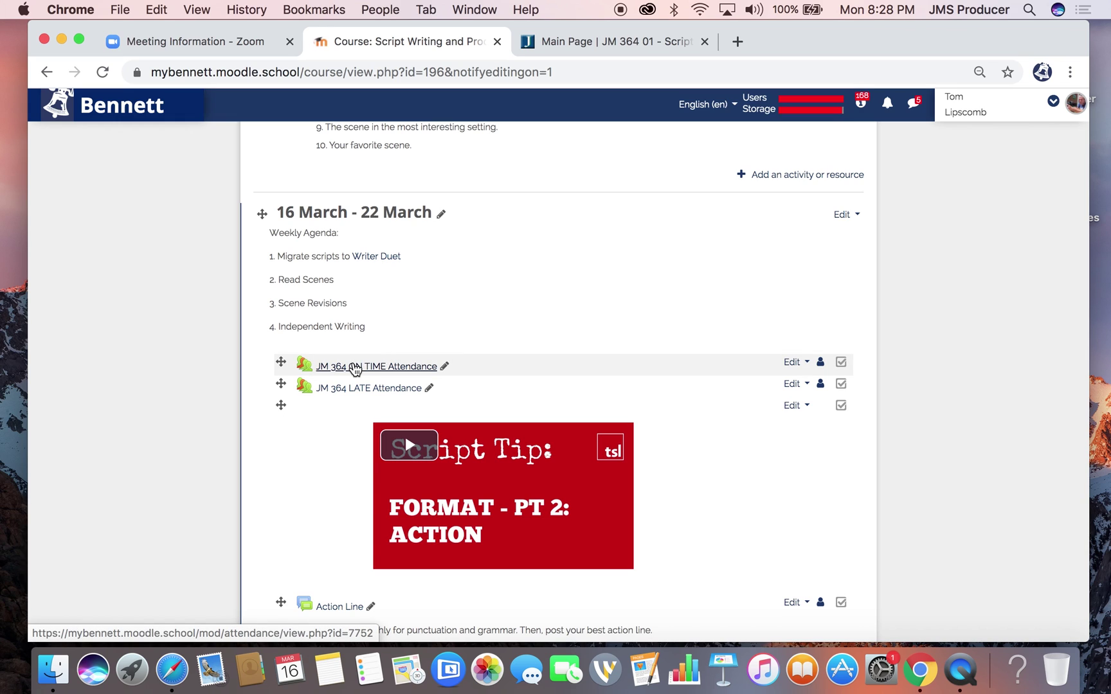
{"action": "scroll", "coordinate": [579, 362], "scroll_direction": "down", "scroll_amount": 2}
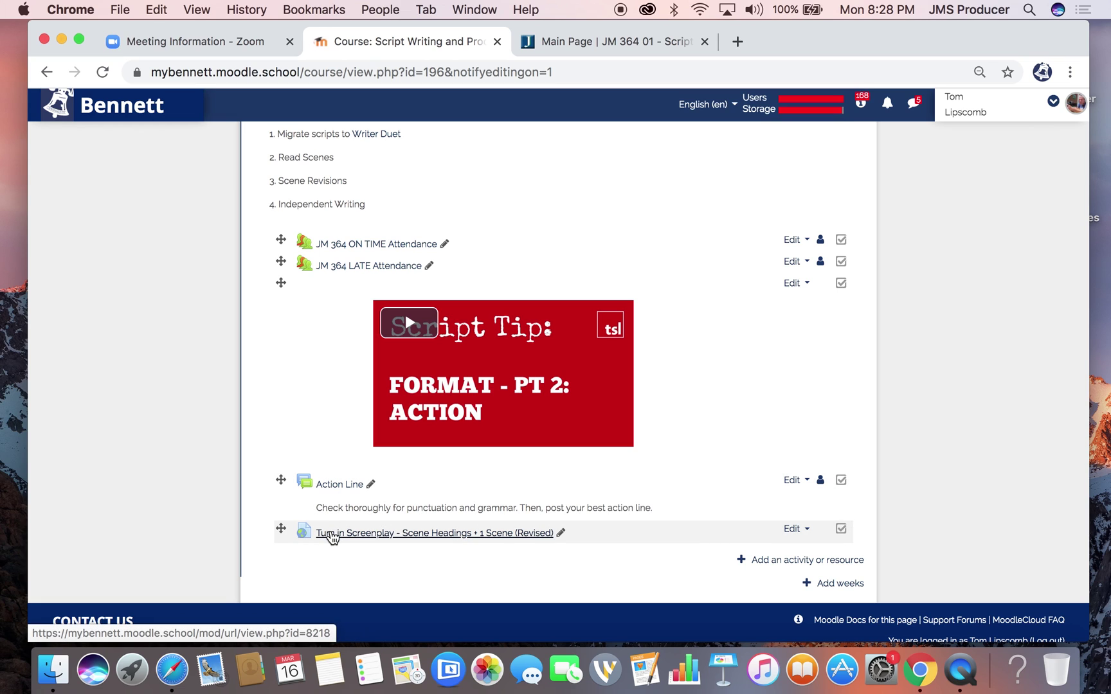
{"action": "scroll", "coordinate": [669, 275], "scroll_direction": "up", "scroll_amount": 2}
{"action": "scroll", "coordinate": [669, 272], "scroll_direction": "up", "scroll_amount": 2}
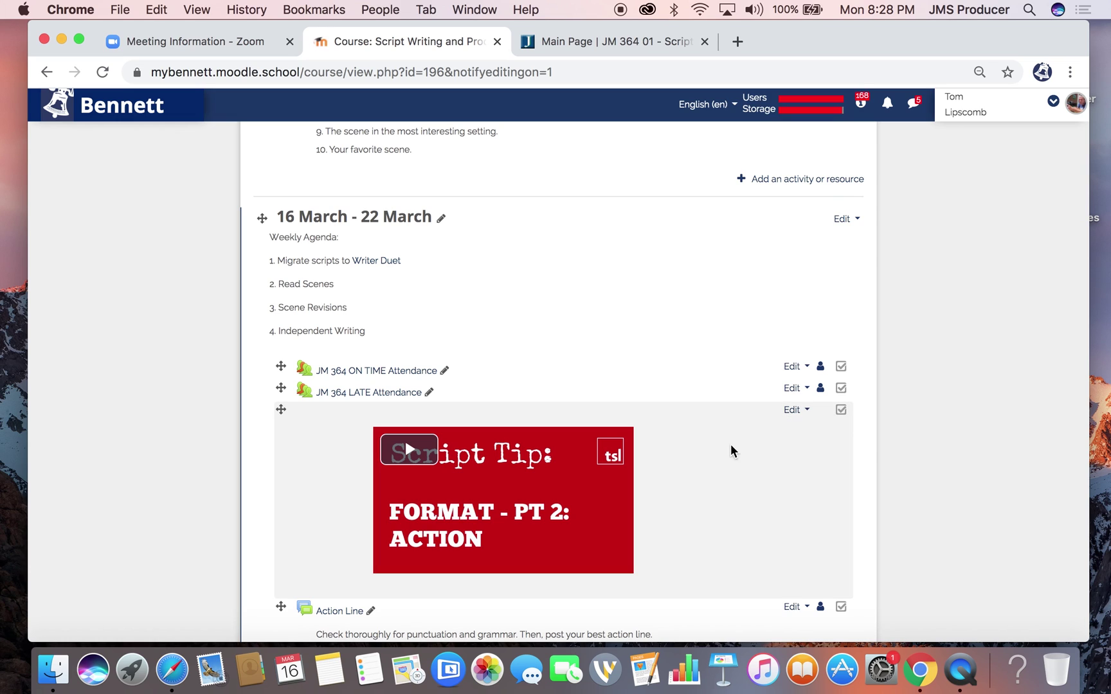
Add a URL resource to the 16 March - 22 March week
{"action": "scroll", "coordinate": [709, 451], "scroll_direction": "down", "scroll_amount": 5}
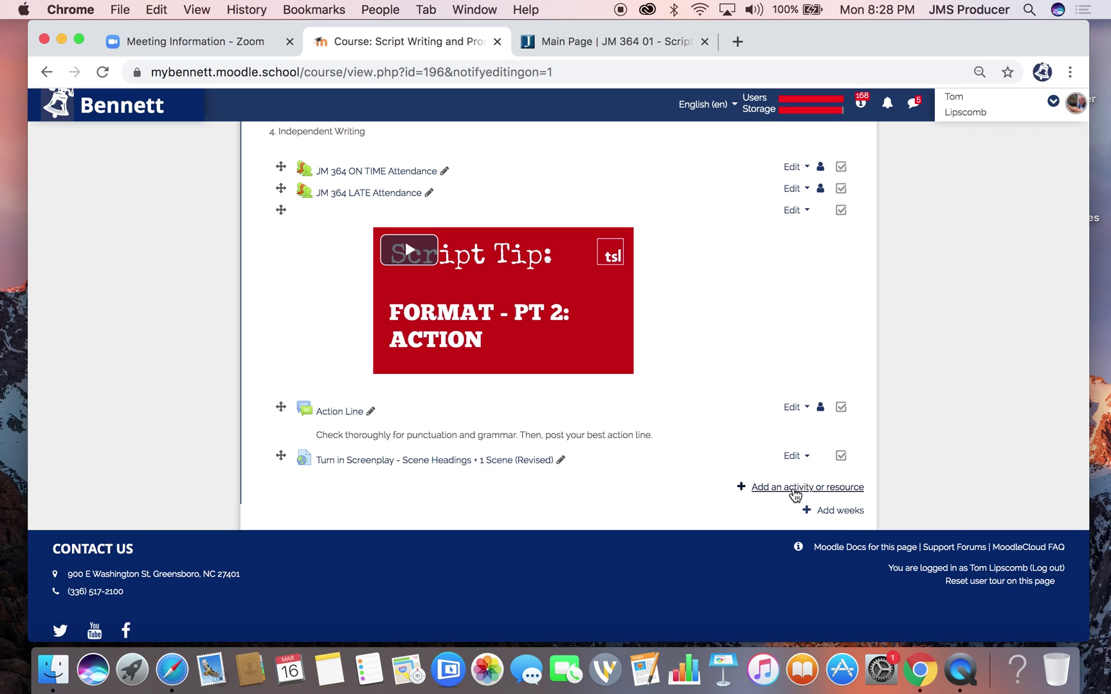
{"action": "left_click", "coordinate": [795, 489]}
{"action": "scroll", "coordinate": [469, 521], "scroll_direction": "down", "scroll_amount": 5}
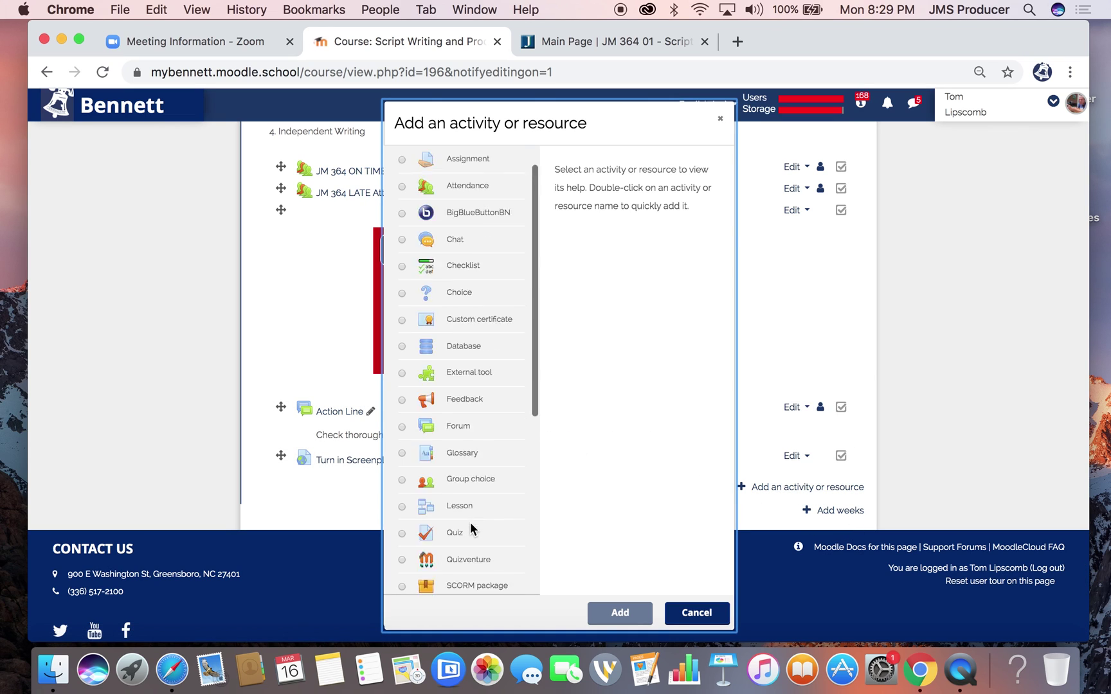
{"action": "left_click", "coordinate": [436, 579]}
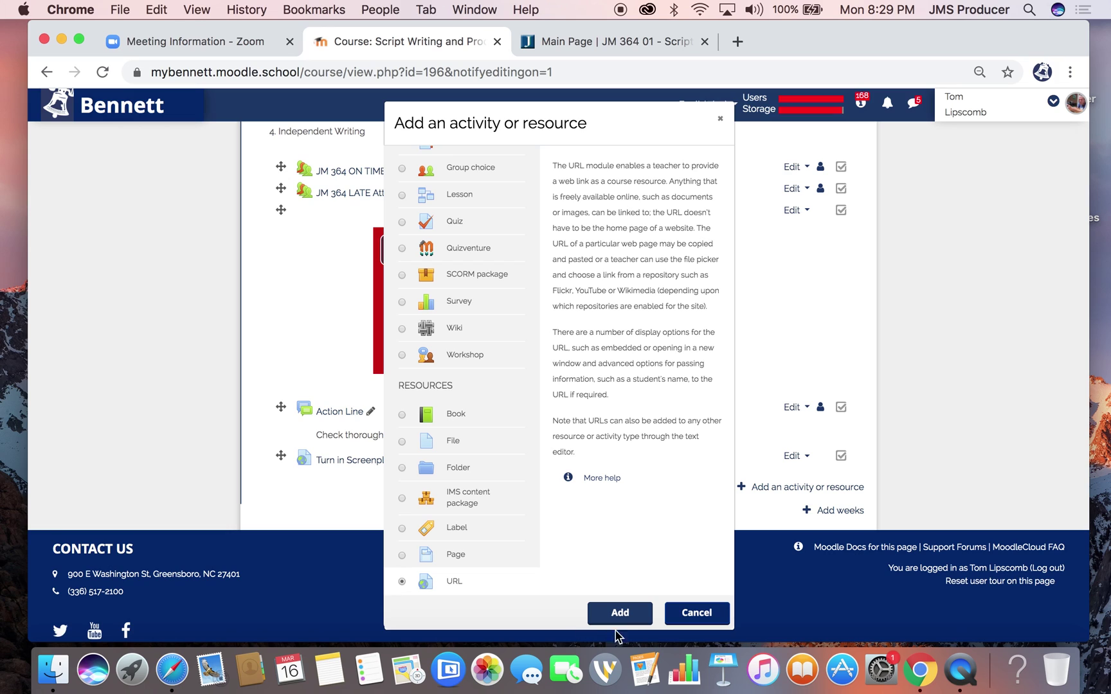
{"action": "left_click", "coordinate": [620, 614]}
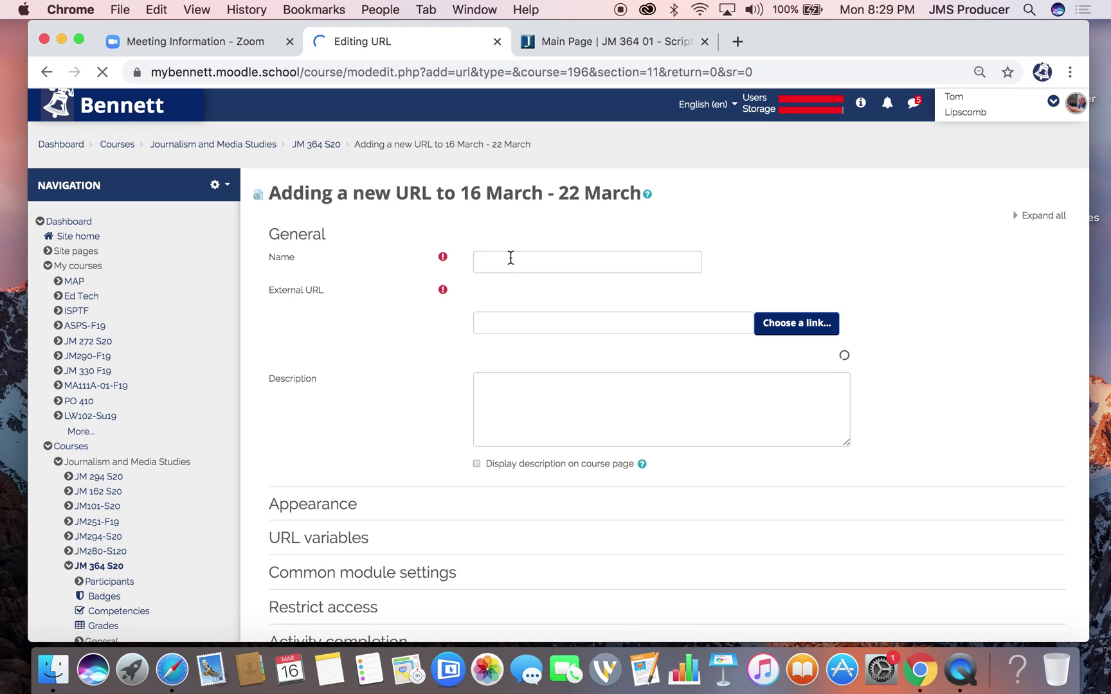
Name the URL resource "Zoom Class", use the copied meeting link as its external URL, and save it back to the course
{"action": "left_click", "coordinate": [510, 257]}
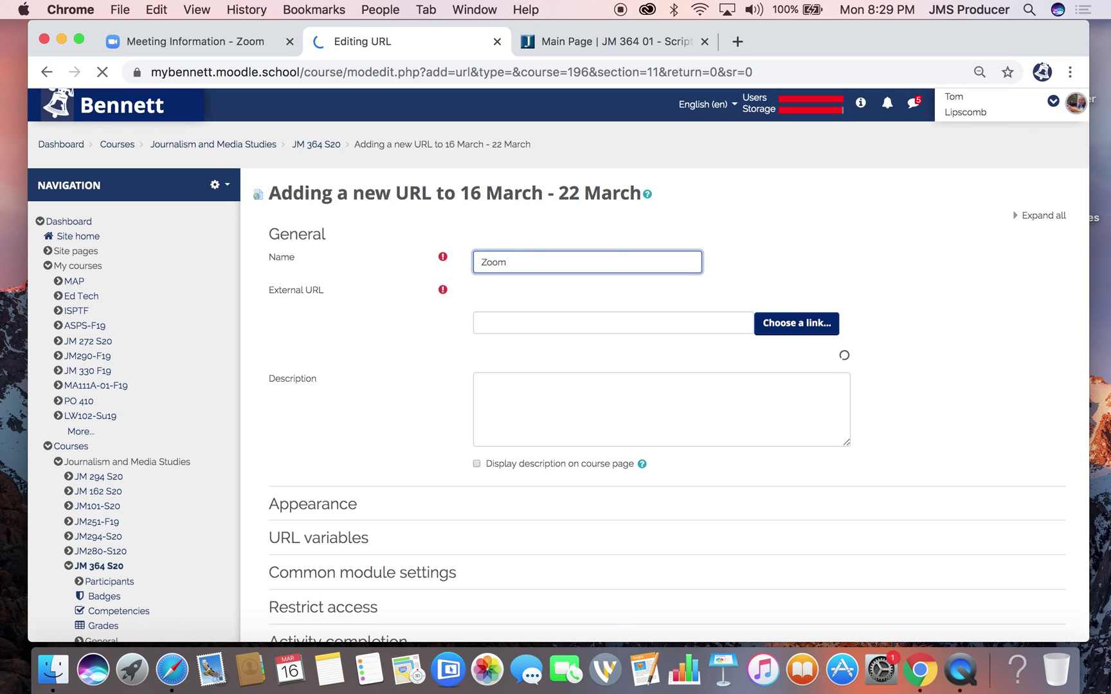
{"action": "type", "text": "Zoom Conf"}
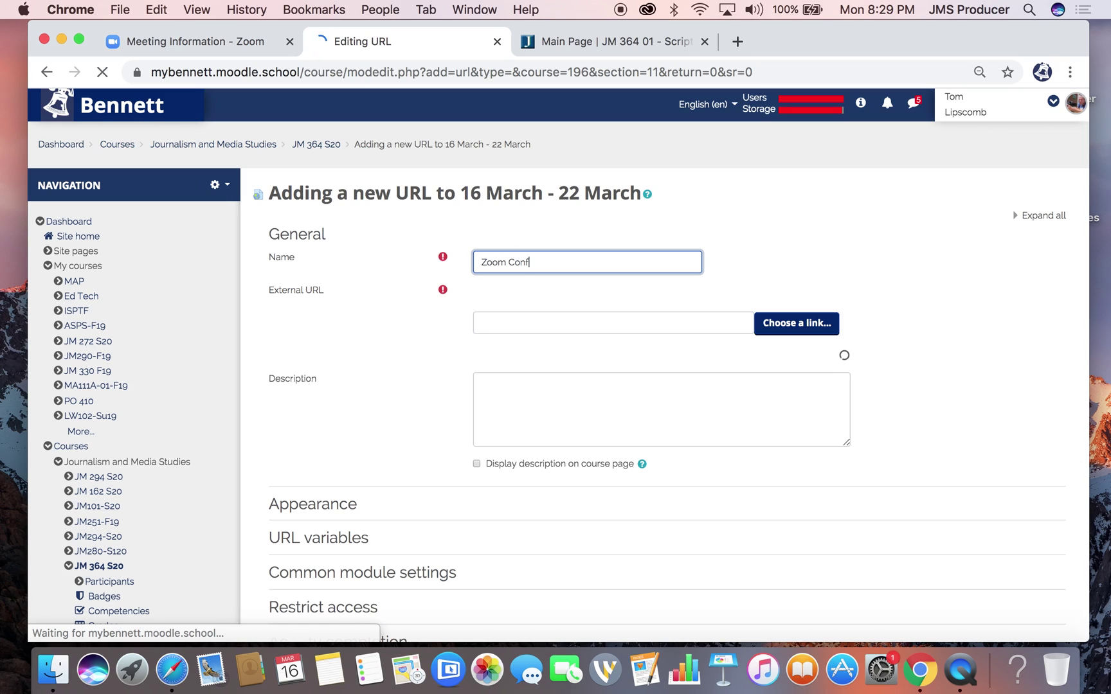
{"action": "key", "text": "BackSpace"}
{"action": "key", "text": "BackSpace"}
{"action": "key", "text": "BackSpace"}
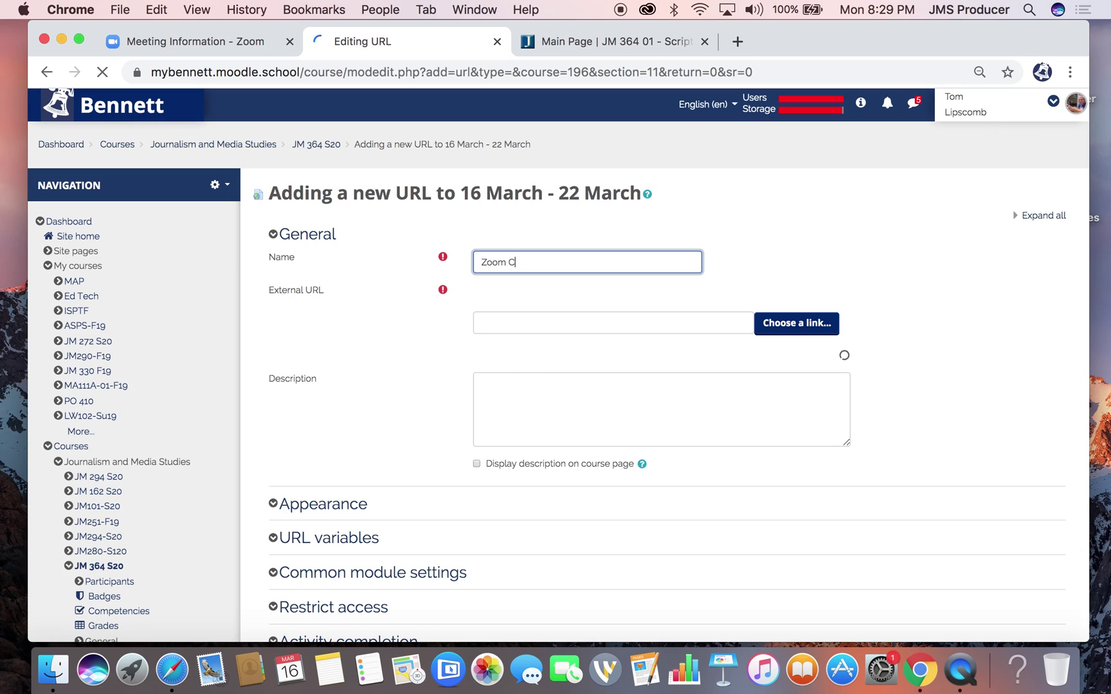
{"action": "left_click", "coordinate": [507, 330]}
{"action": "key", "text": "super+v"}
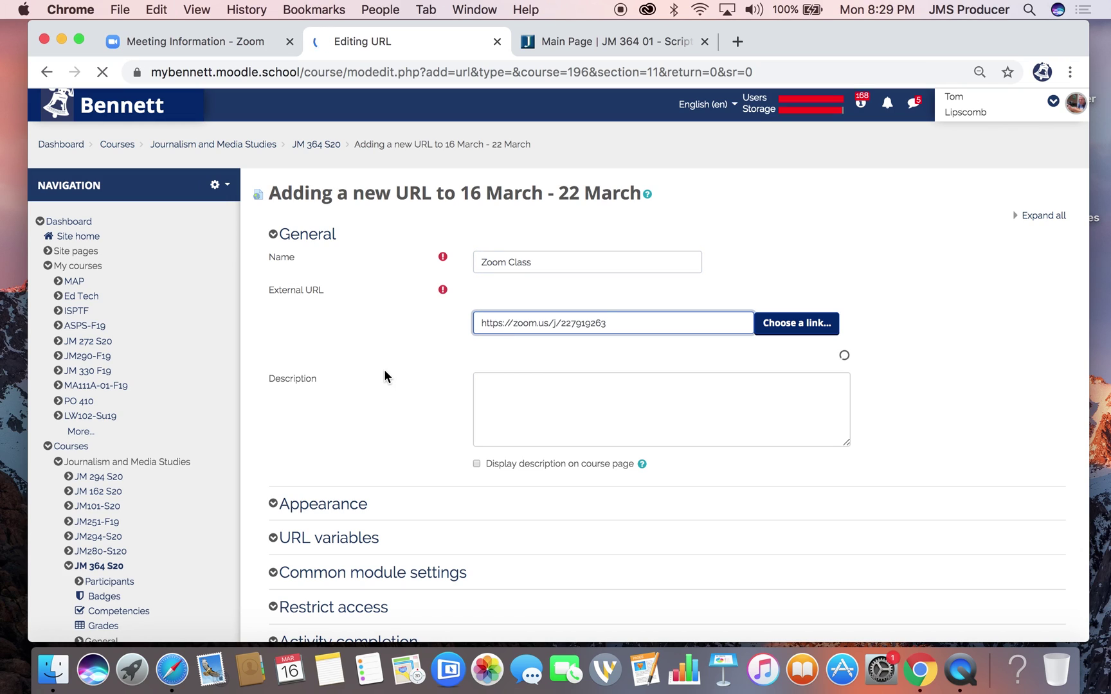
{"action": "scroll", "coordinate": [384, 376], "scroll_direction": "down", "scroll_amount": 5}
{"action": "left_click", "coordinate": [497, 475]}
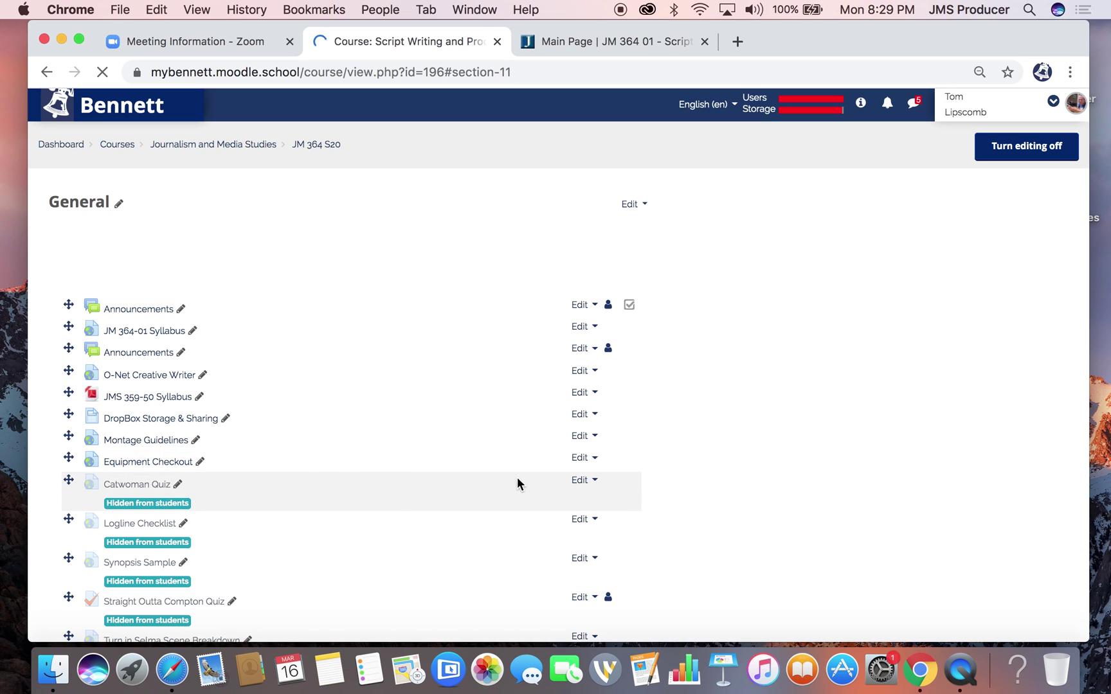
Move the Zoom Class link above JM 364 ON TIME Attendance in the 16 March - 22 March week
{"action": "scroll", "coordinate": [522, 487], "scroll_direction": "down", "scroll_amount": 20}
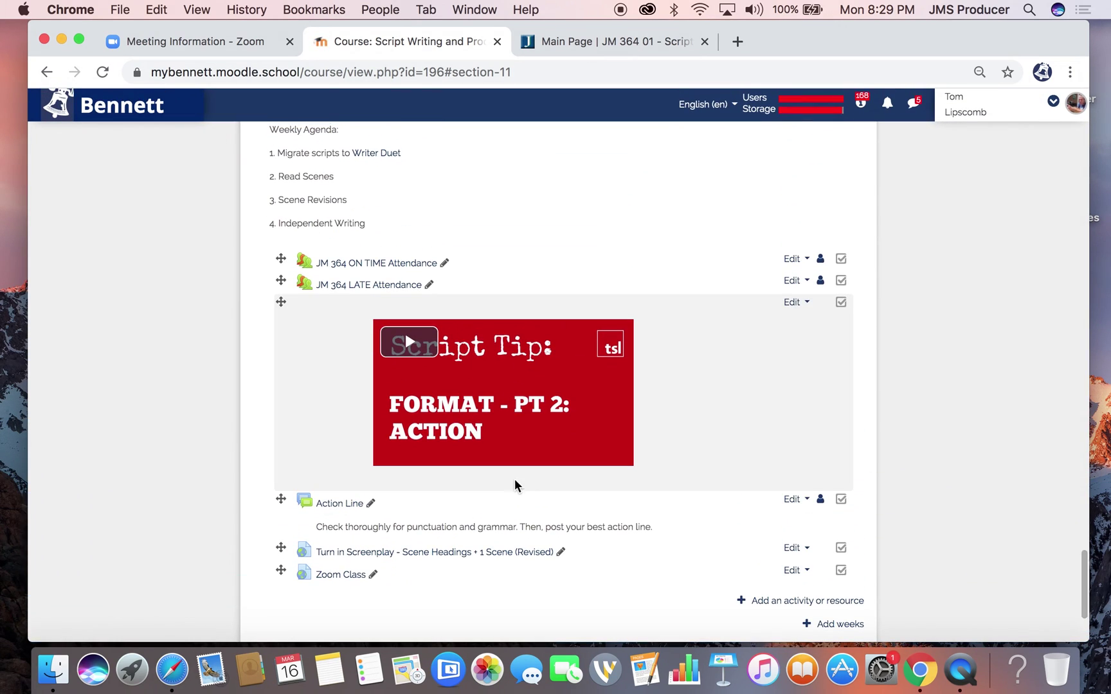
{"action": "left_click_drag", "start_coordinate": [280, 572], "coordinate": [280, 258]}
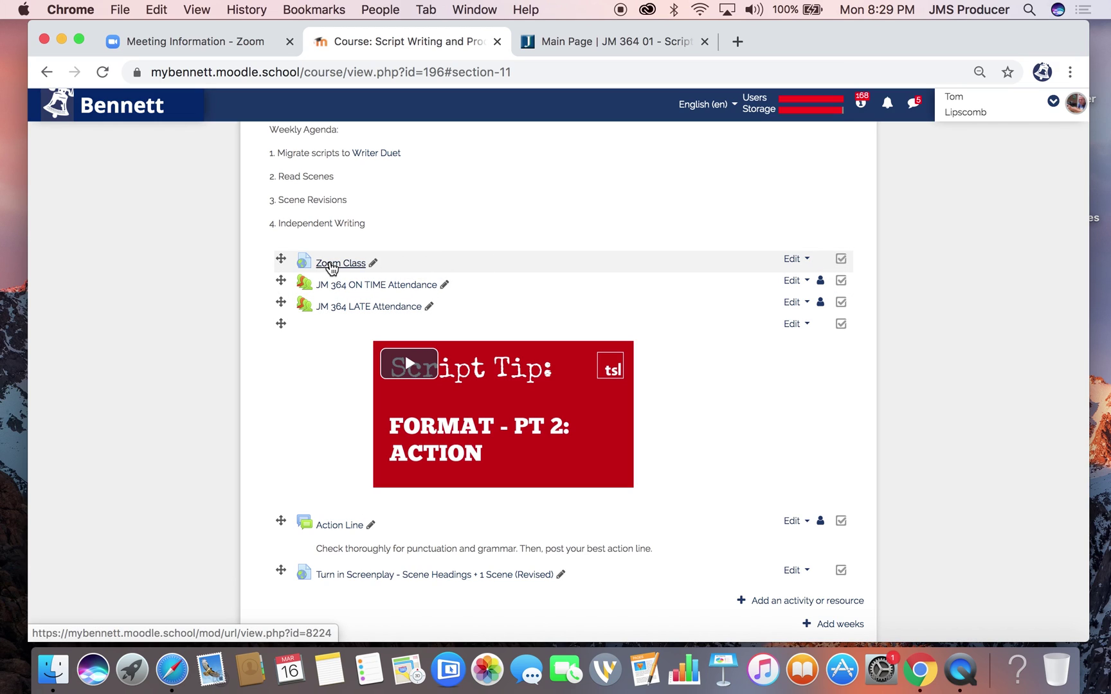
Test the Zoom Class link and decline opening the zoom.us application
{"action": "left_click", "coordinate": [332, 268]}
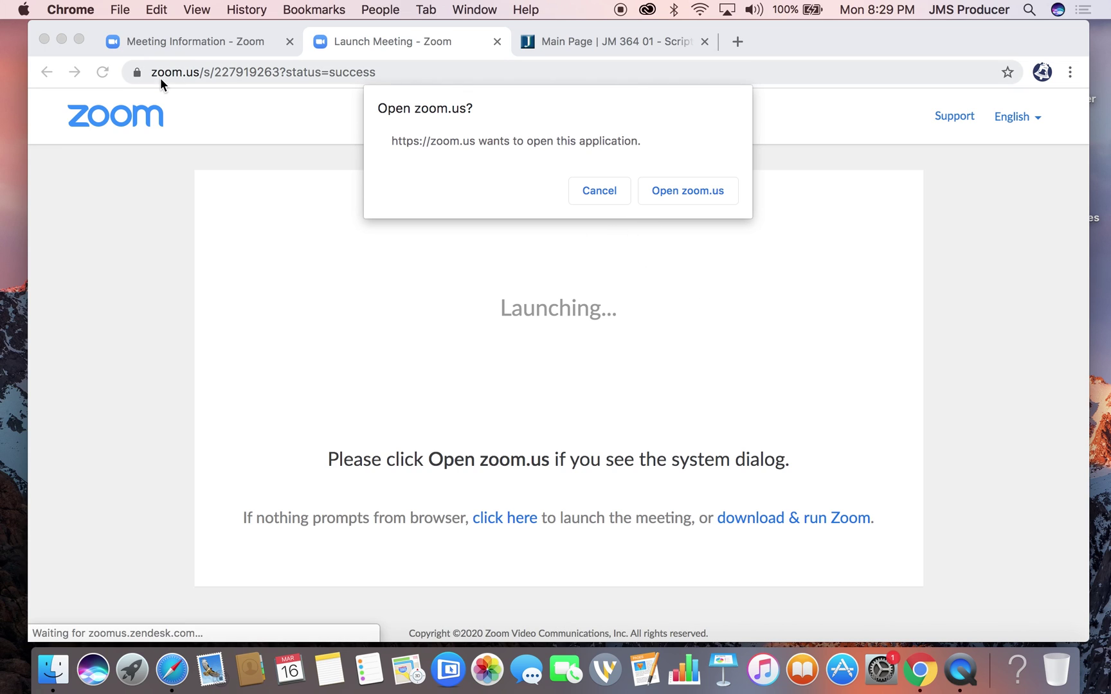
{"action": "left_click", "coordinate": [586, 190]}
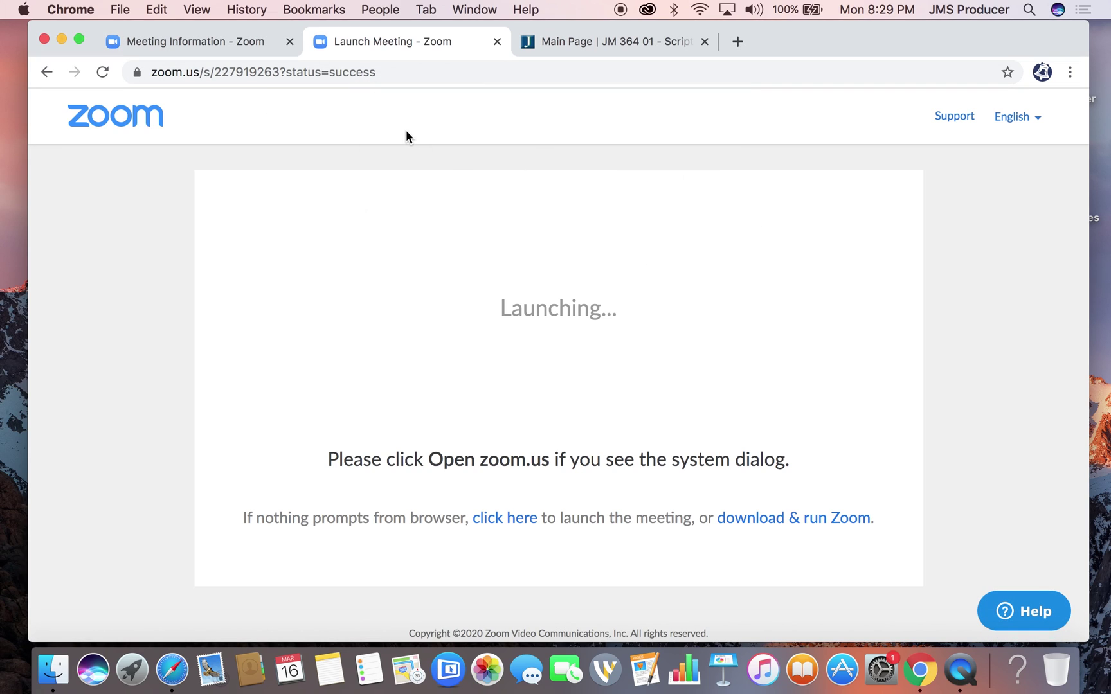
Reopen the Script Writing and Production course page from the browsing history and close the Launch Meeting page
{"action": "left_click", "coordinate": [248, 8]}
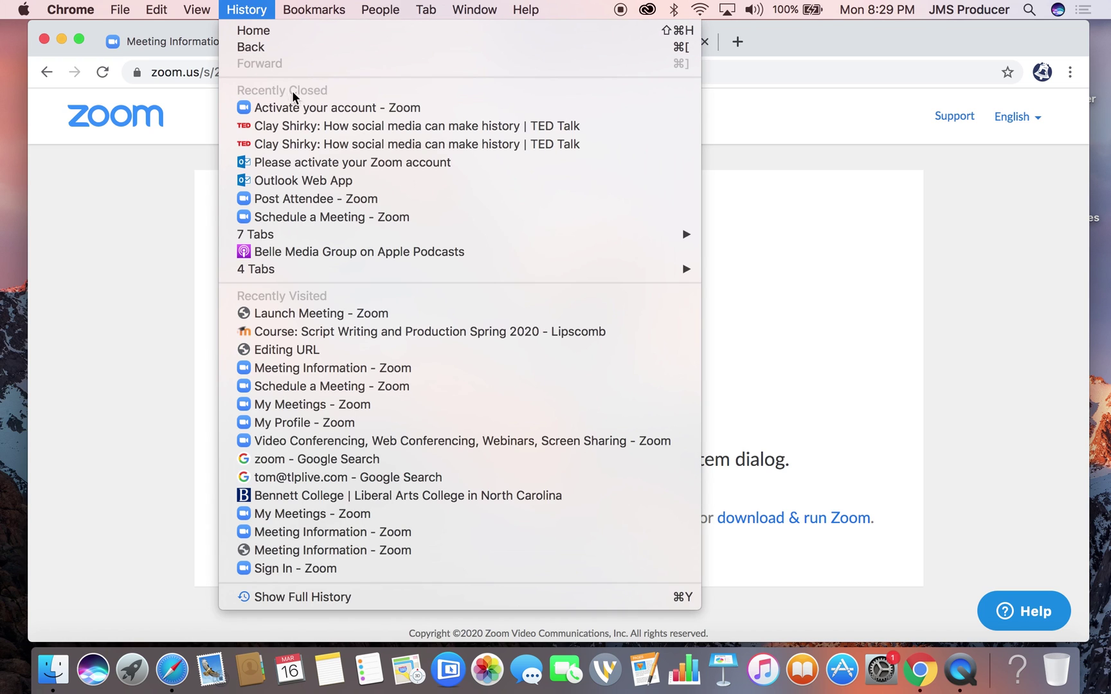
{"action": "left_click", "coordinate": [250, 3]}
{"action": "left_click", "coordinate": [251, 6]}
{"action": "left_click", "coordinate": [313, 336]}
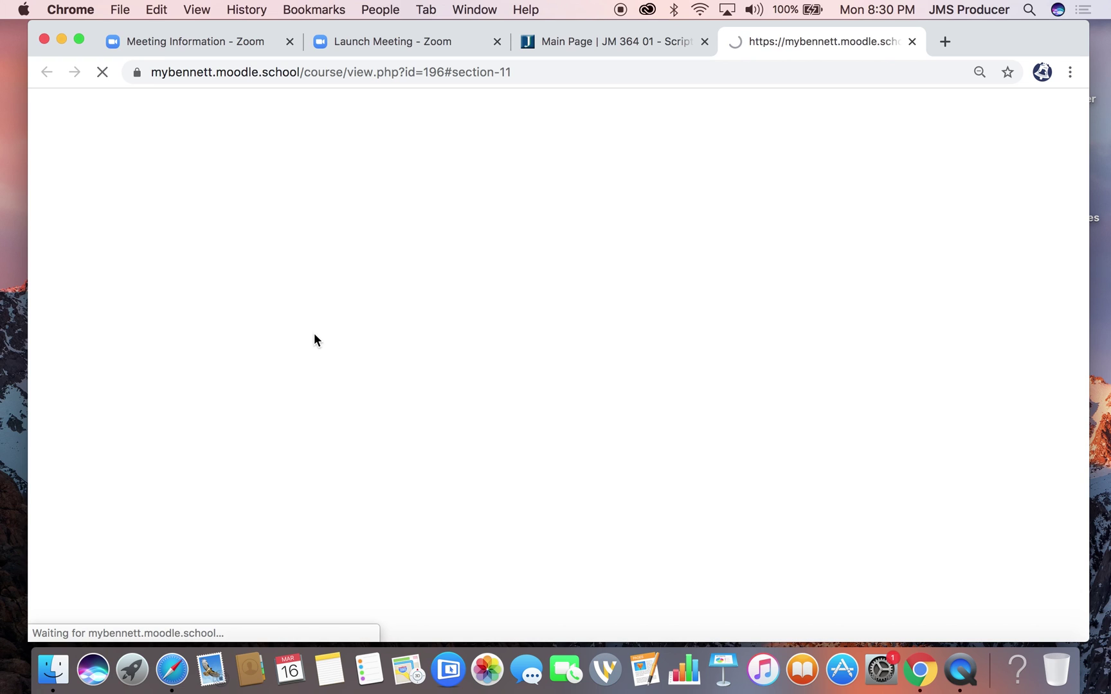
{"action": "left_click", "coordinate": [497, 41]}
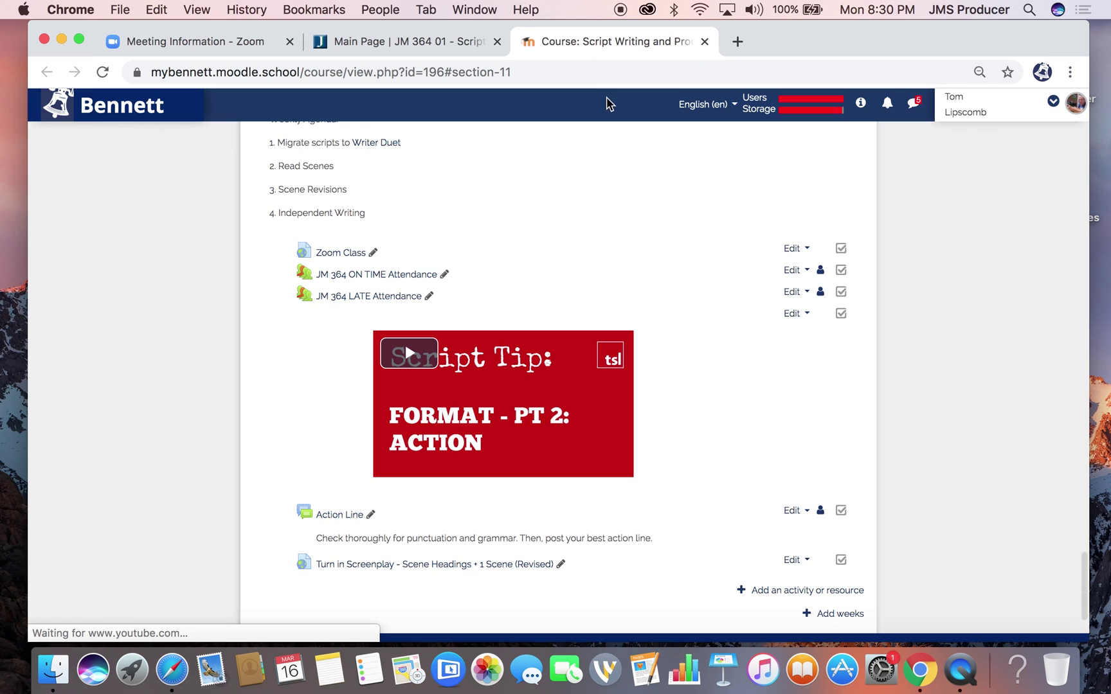
{"action": "left_click", "coordinate": [304, 8]}
{"action": "left_click", "coordinate": [304, 8]}
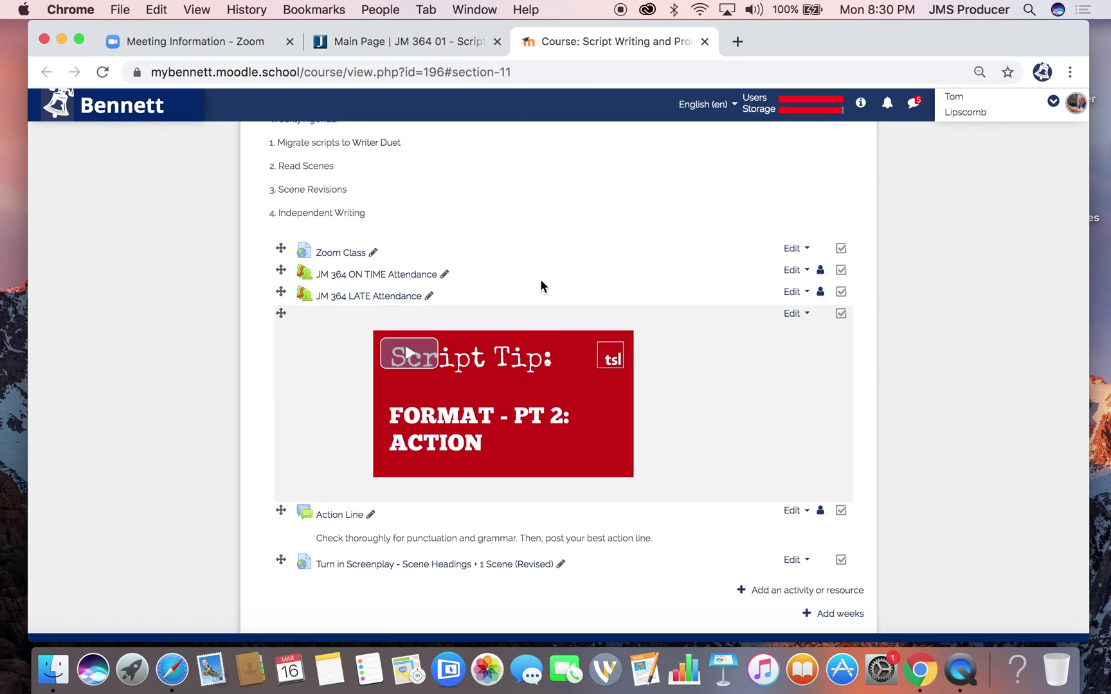
Switch to the JM 364 01 main page on the Bennett College portal and stay logged in
{"action": "left_click", "coordinate": [416, 40]}
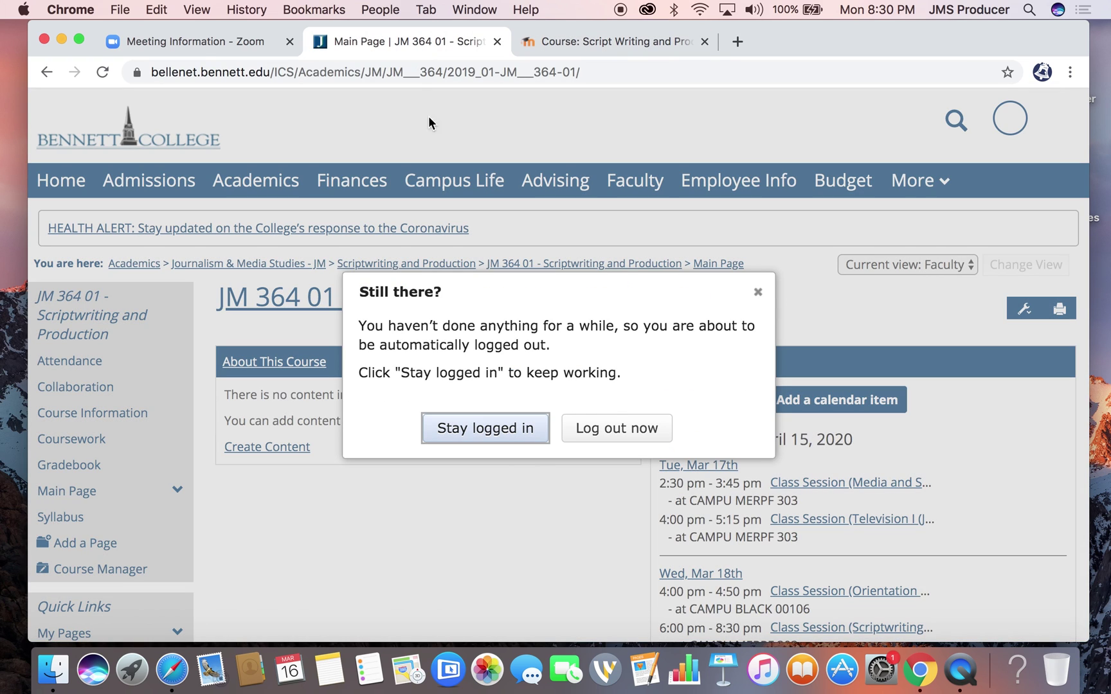
{"action": "left_click", "coordinate": [505, 427]}
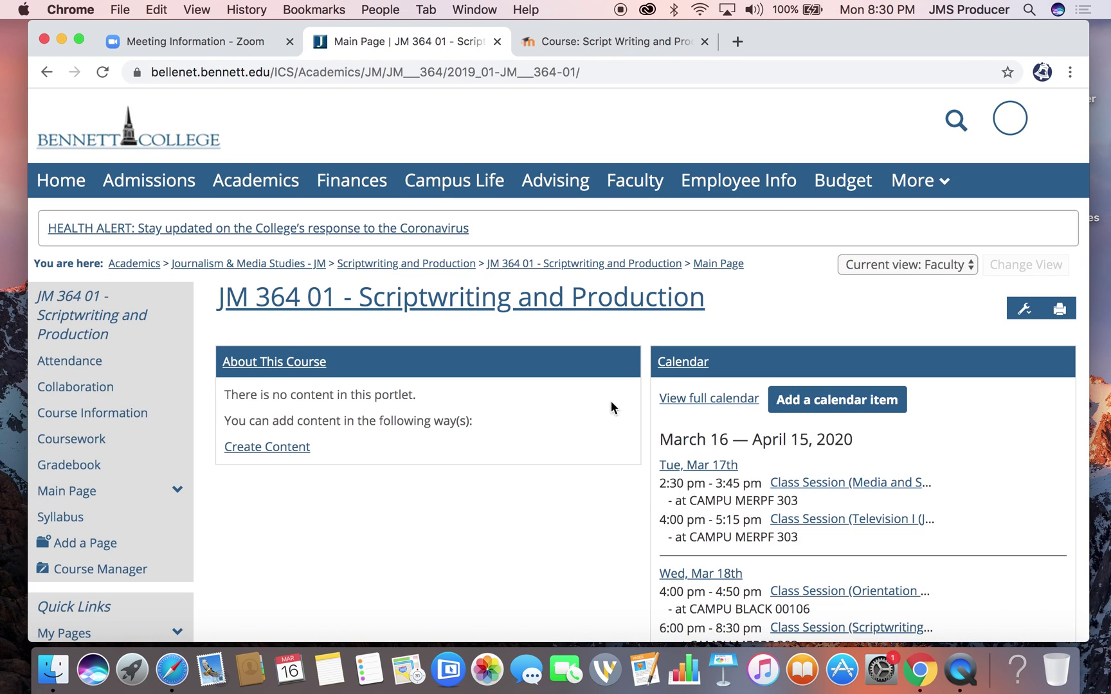
{"action": "scroll", "coordinate": [643, 493], "scroll_direction": "down", "scroll_amount": 5}
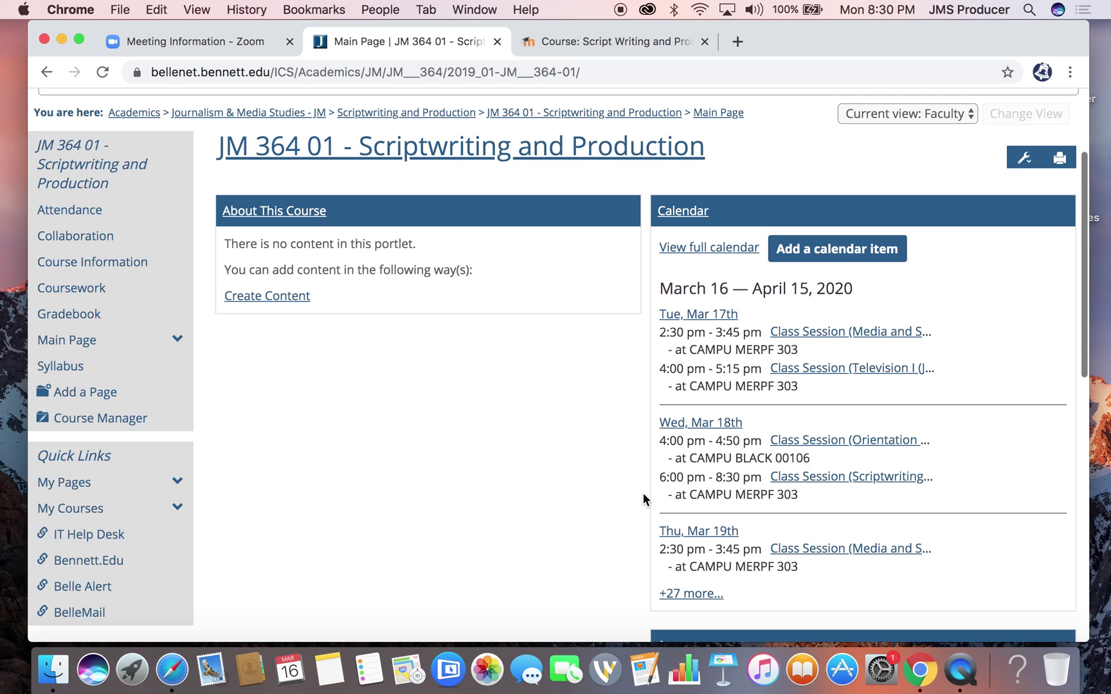
Start adding a new bookmark in the Bookmarks section of the JM 364 01 main page
{"action": "scroll", "coordinate": [643, 493], "scroll_direction": "down", "scroll_amount": 8}
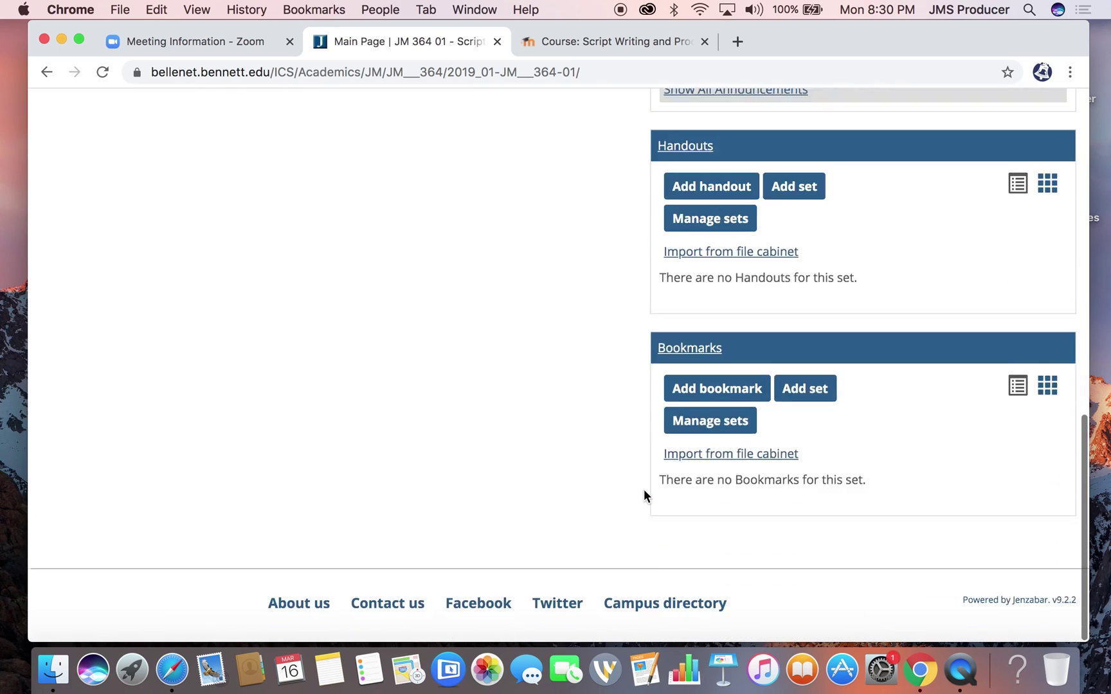
{"action": "scroll", "coordinate": [642, 489], "scroll_direction": "up", "scroll_amount": 15}
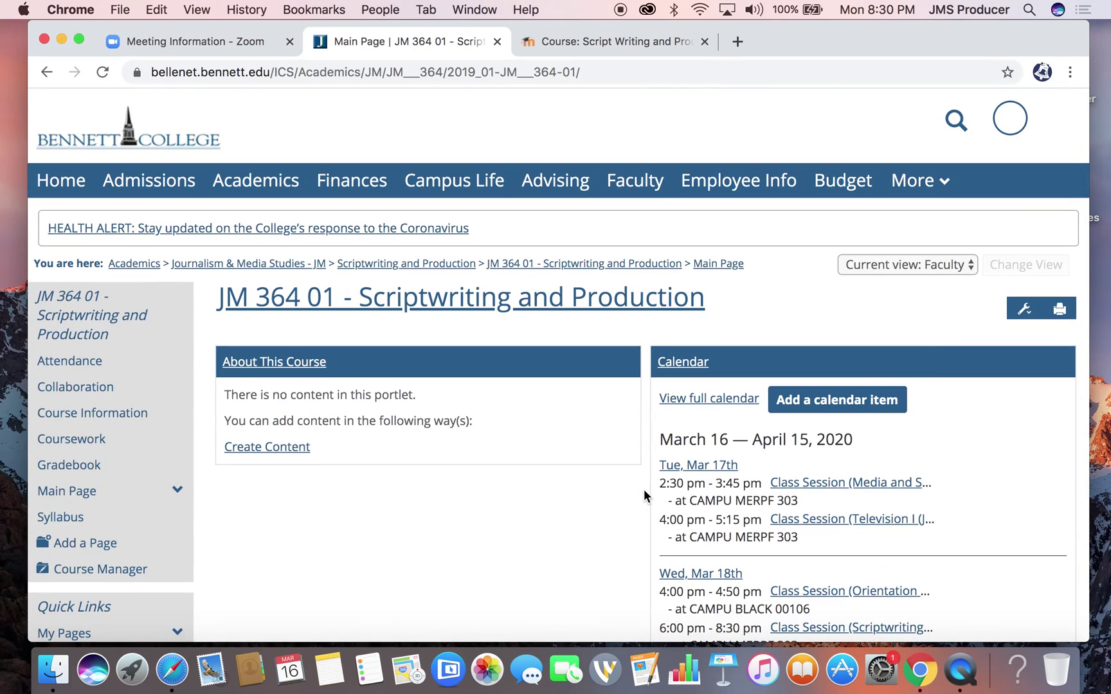
{"action": "scroll", "coordinate": [644, 492], "scroll_direction": "down", "scroll_amount": 3}
{"action": "scroll", "coordinate": [644, 492], "scroll_direction": "down", "scroll_amount": 10}
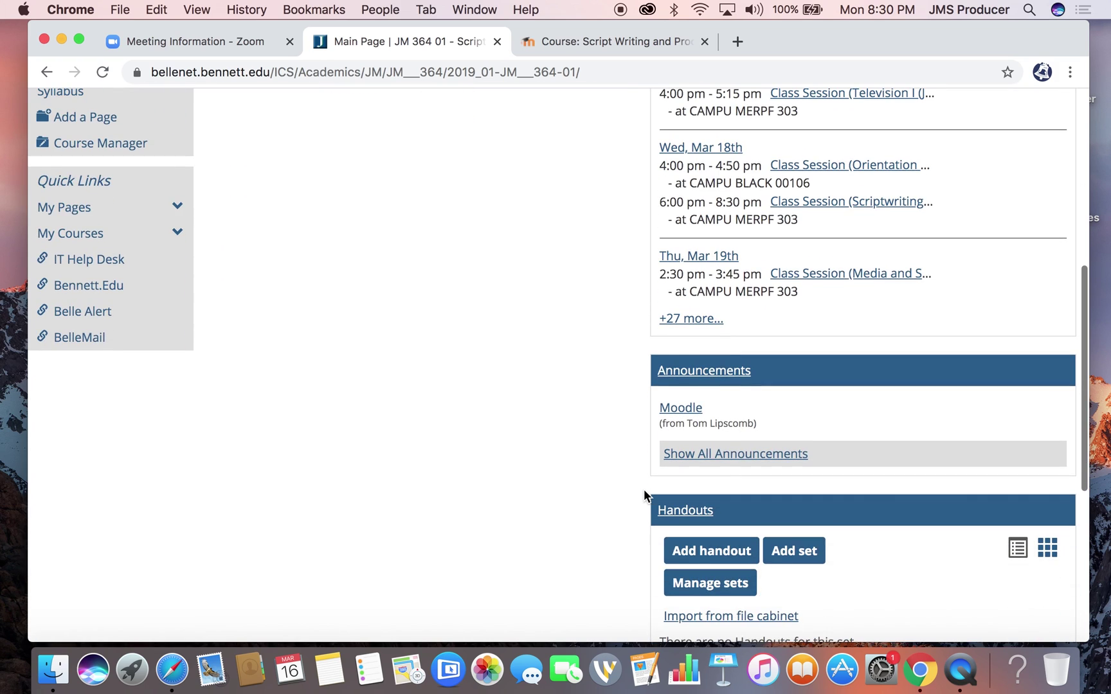
{"action": "scroll", "coordinate": [645, 493], "scroll_direction": "down", "scroll_amount": 3}
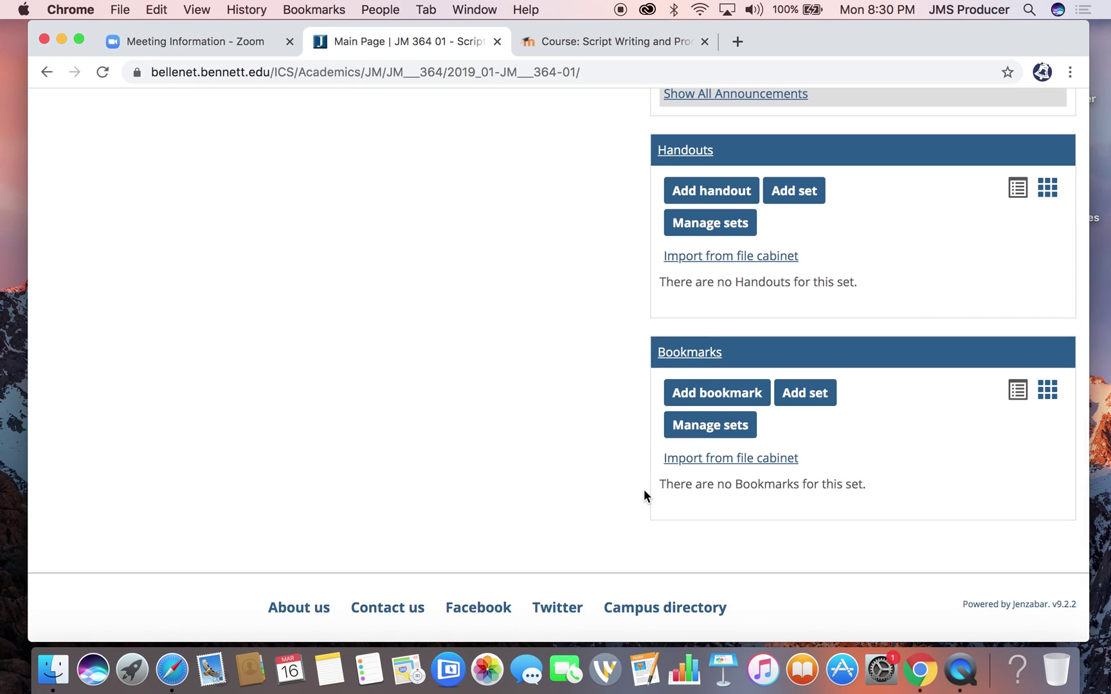
{"action": "left_click", "coordinate": [701, 357]}
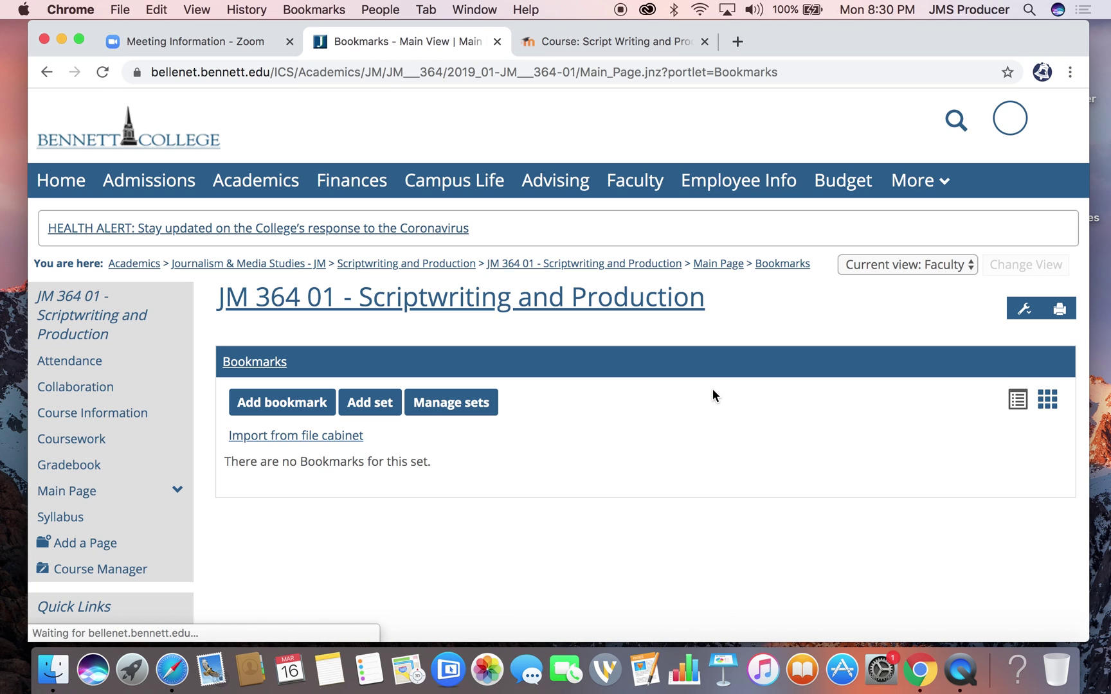
{"action": "left_click", "coordinate": [300, 404]}
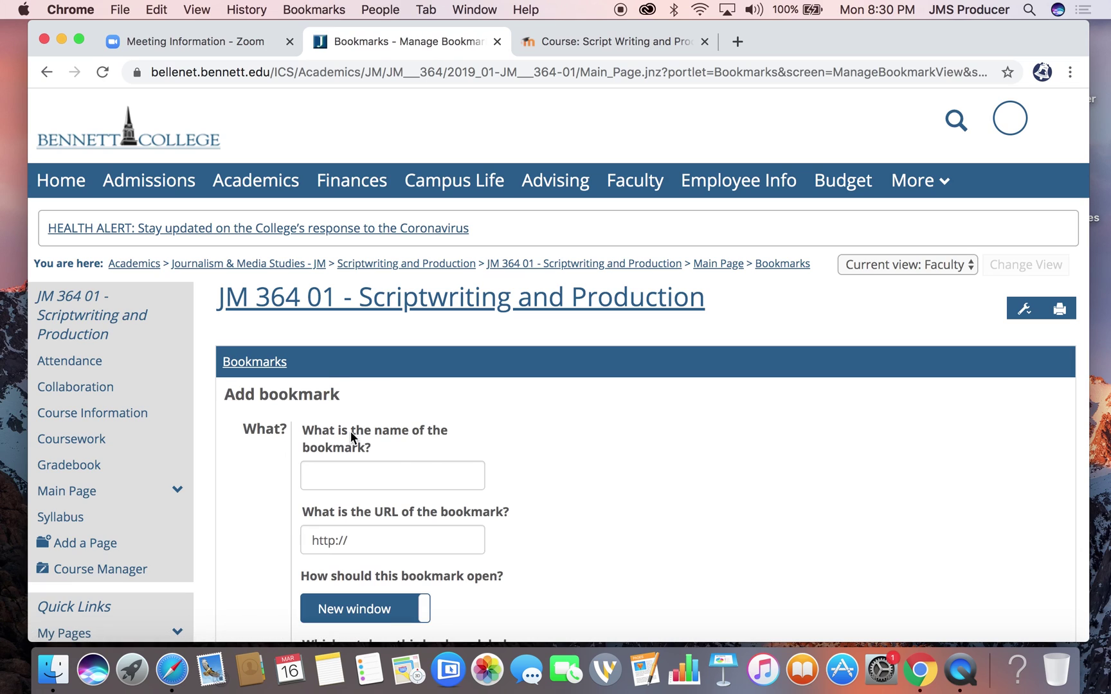
{"action": "left_click", "coordinate": [404, 473]}
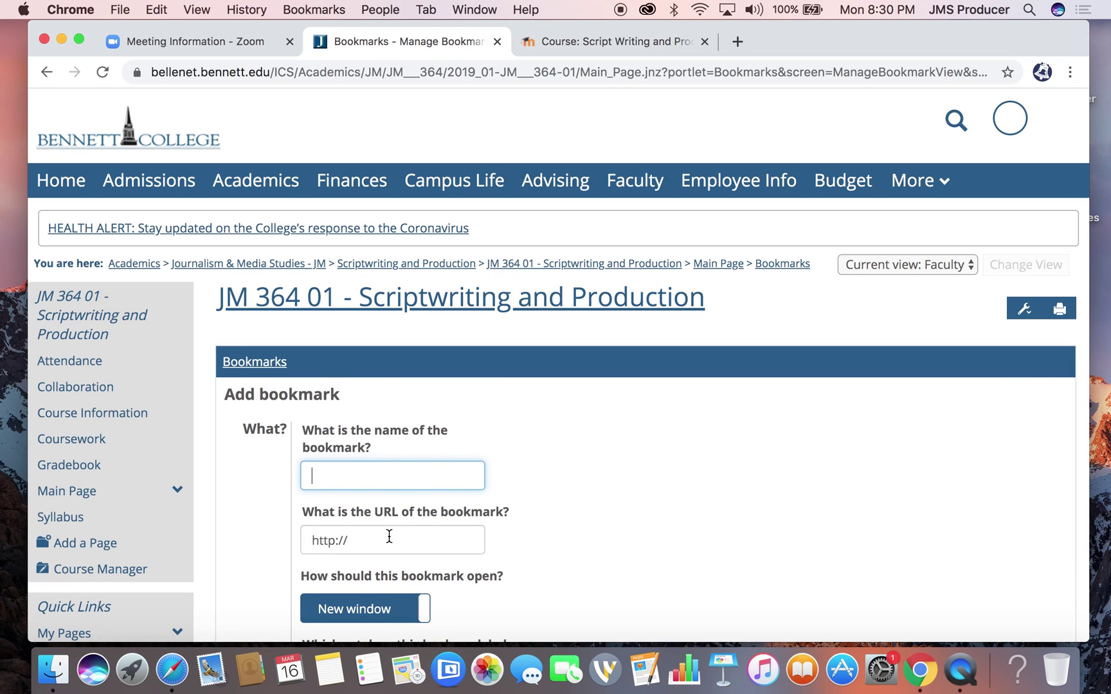
{"action": "key", "text": "Tab"}
{"action": "type", "text": "https://zoom.us/j/227919263"}
{"action": "left_click", "coordinate": [336, 476]}
{"action": "type", "text": "Zoom"}
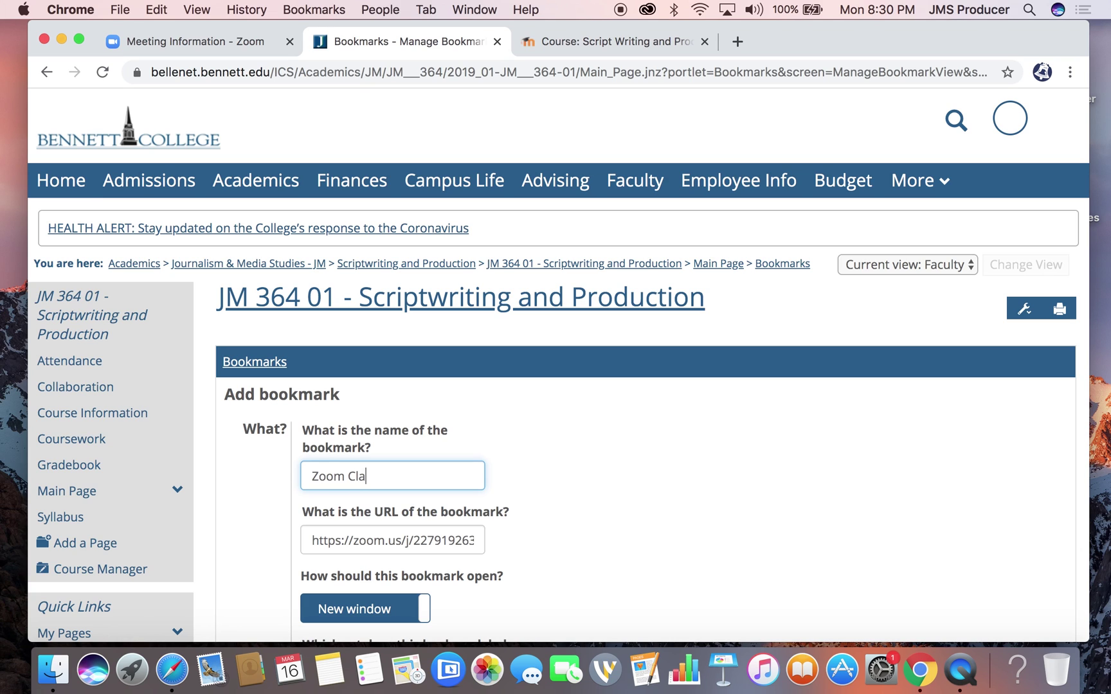
Save the Zoom Class bookmark without a description, keeping the new window, Ungrouped, display now and no end date options
{"action": "scroll", "coordinate": [322, 479], "scroll_direction": "down", "scroll_amount": 10}
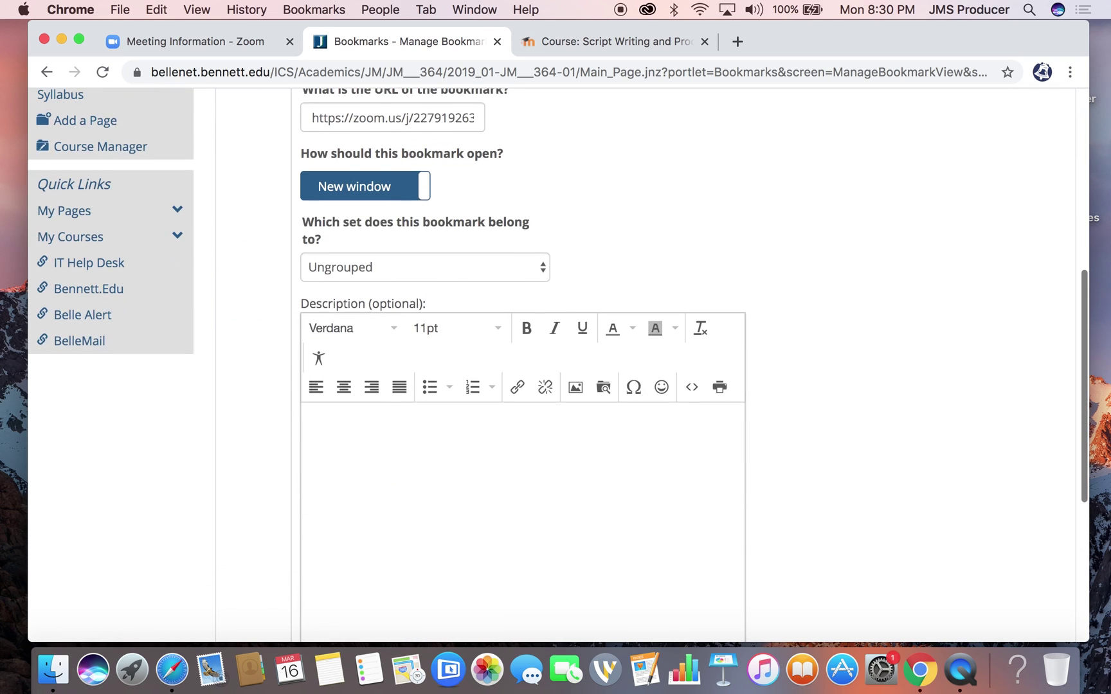
{"action": "scroll", "coordinate": [514, 366], "scroll_direction": "up", "scroll_amount": 2}
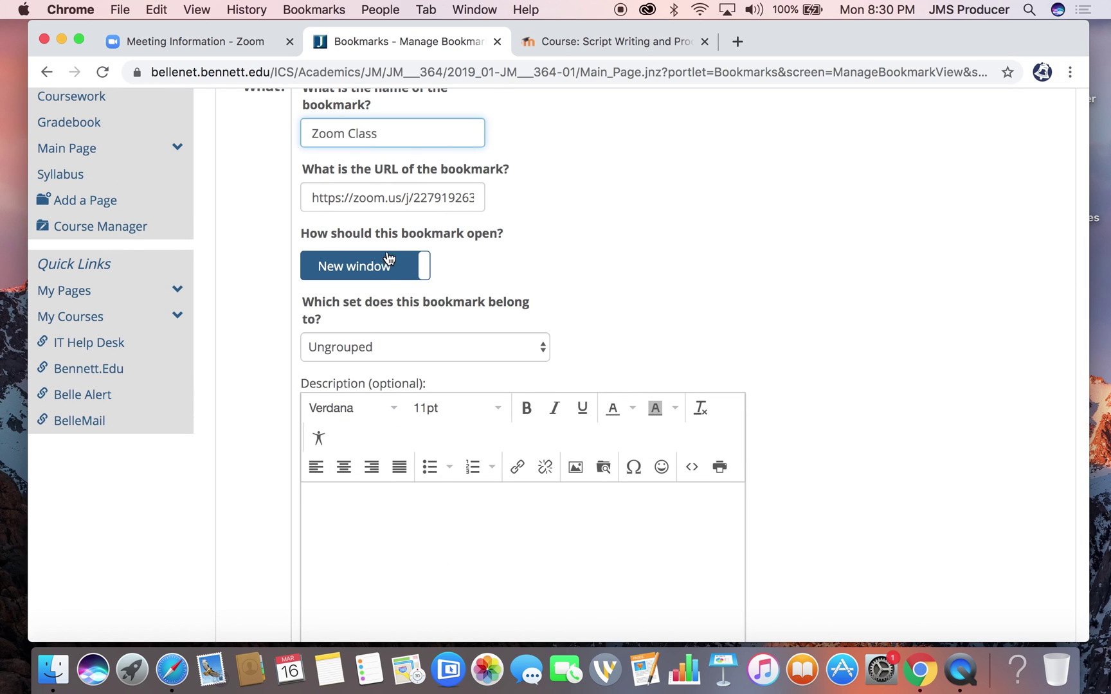
{"action": "left_click", "coordinate": [340, 498]}
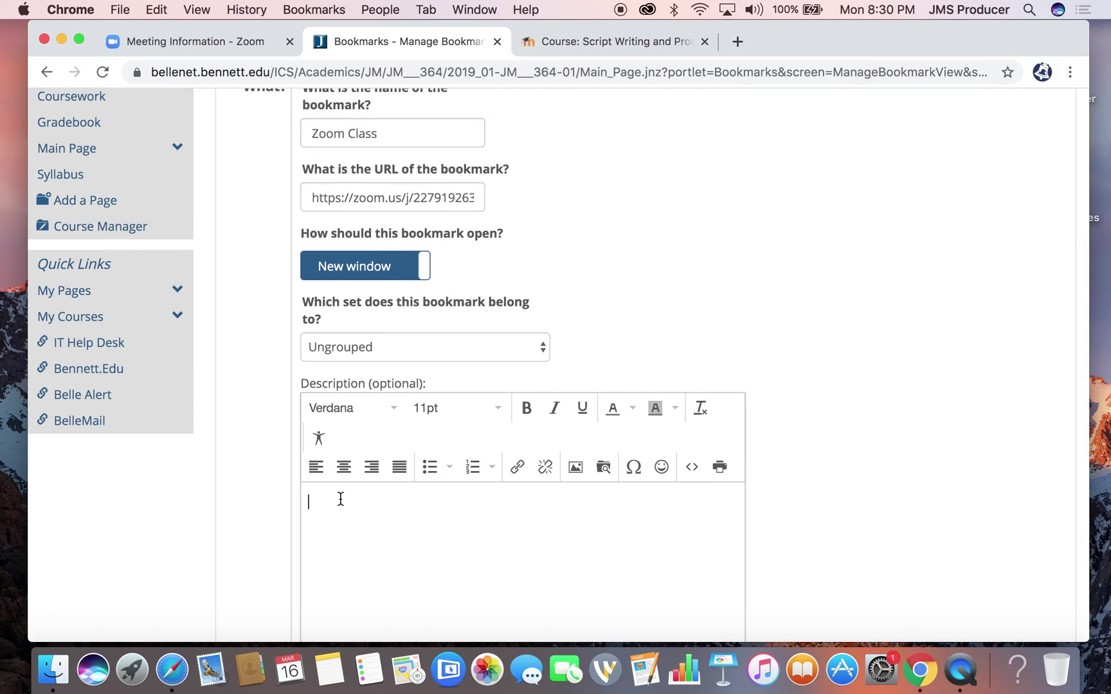
{"action": "scroll", "coordinate": [340, 499], "scroll_direction": "down", "scroll_amount": 9}
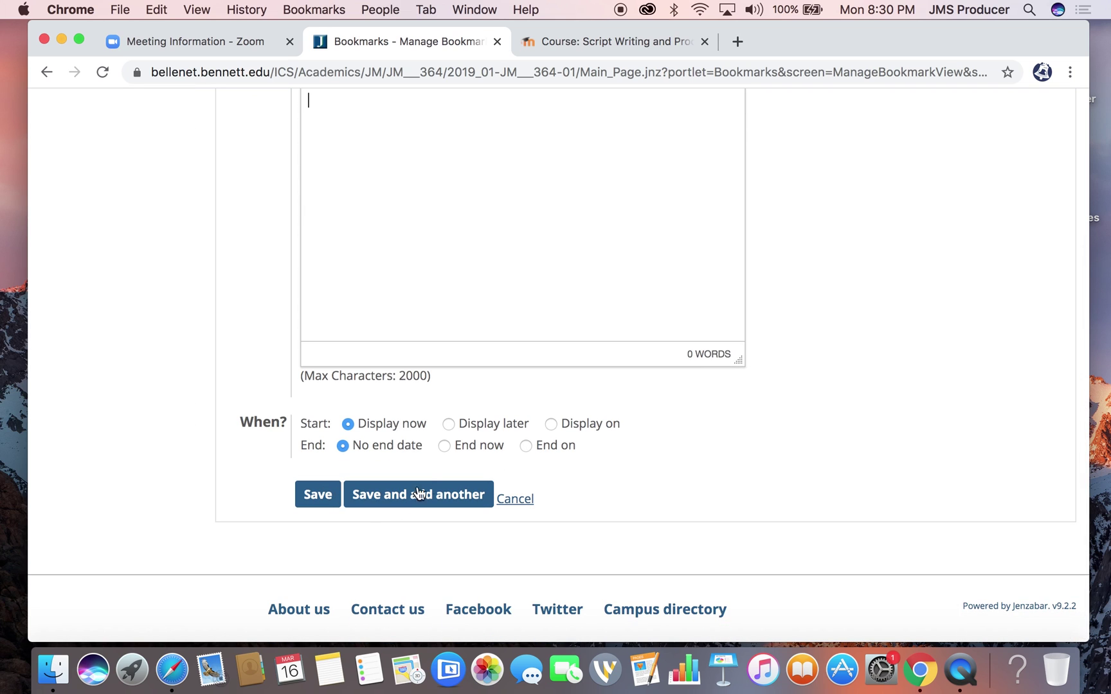
{"action": "scroll", "coordinate": [436, 489], "scroll_direction": "up", "scroll_amount": 15}
{"action": "scroll", "coordinate": [435, 488], "scroll_direction": "down", "scroll_amount": 15}
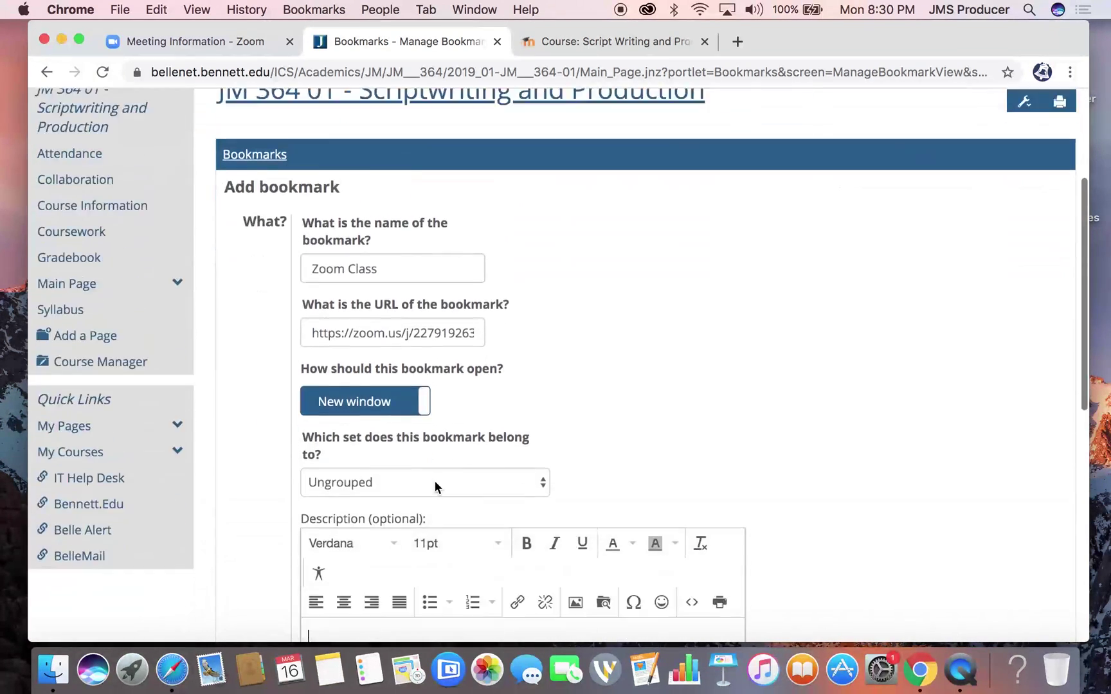
{"action": "left_click", "coordinate": [310, 495]}
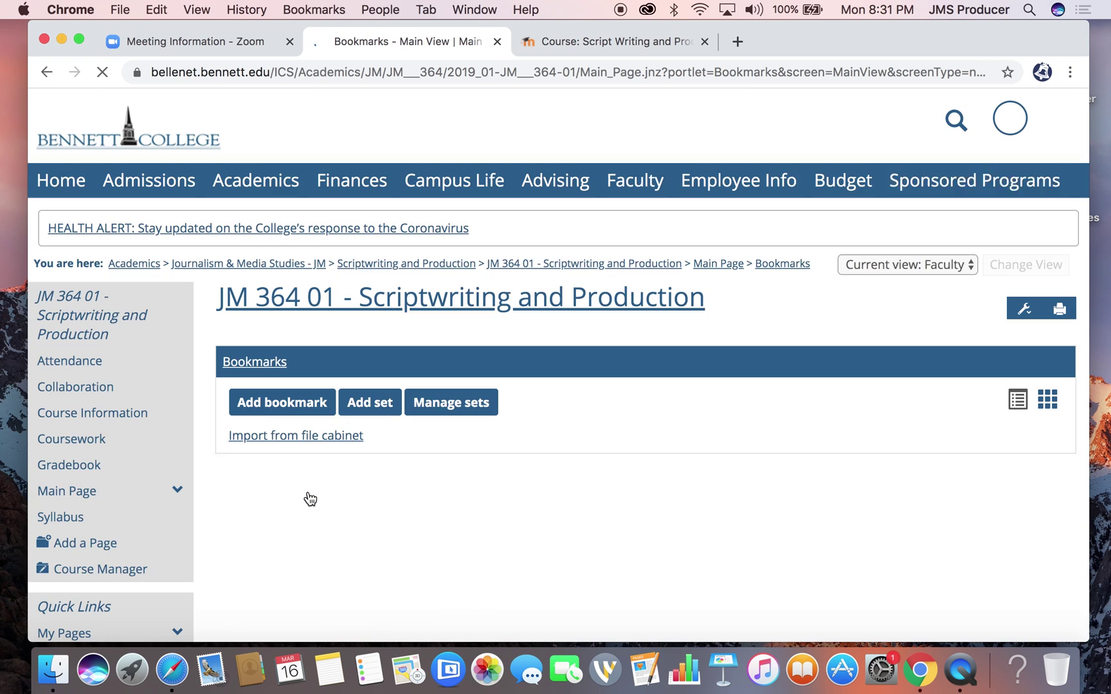
{"action": "scroll", "coordinate": [477, 444], "scroll_direction": "down", "scroll_amount": 5}
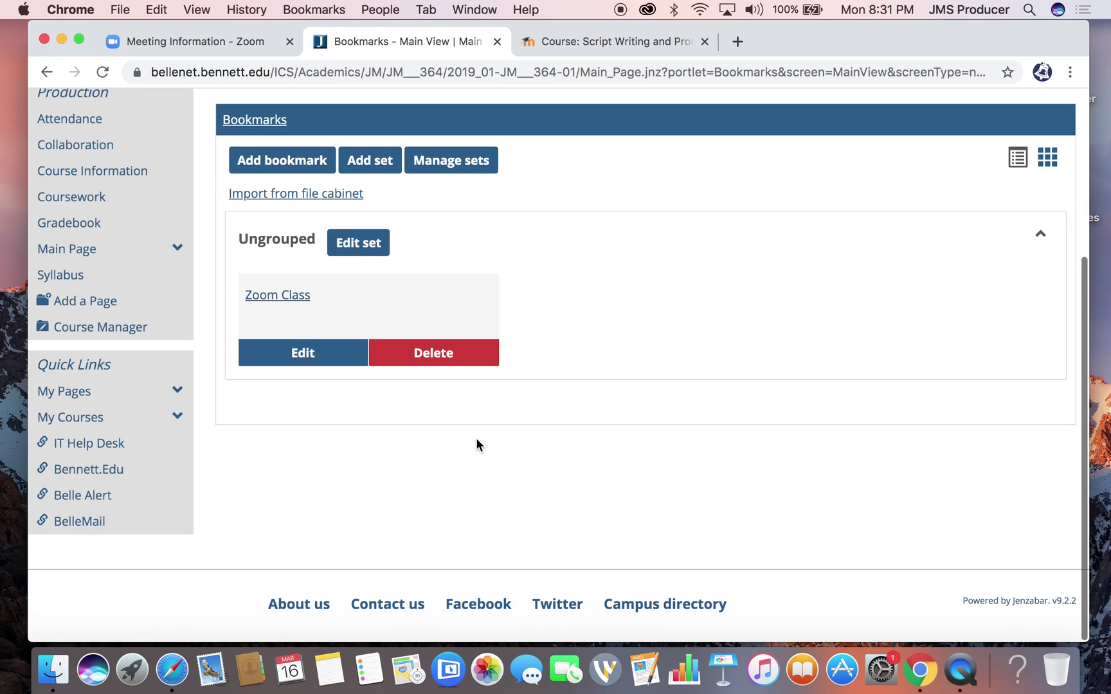
Return to the course main page and open the Coursemates roster within Collaboration
{"action": "scroll", "coordinate": [477, 444], "scroll_direction": "up", "scroll_amount": 4}
{"action": "left_click", "coordinate": [385, 252]}
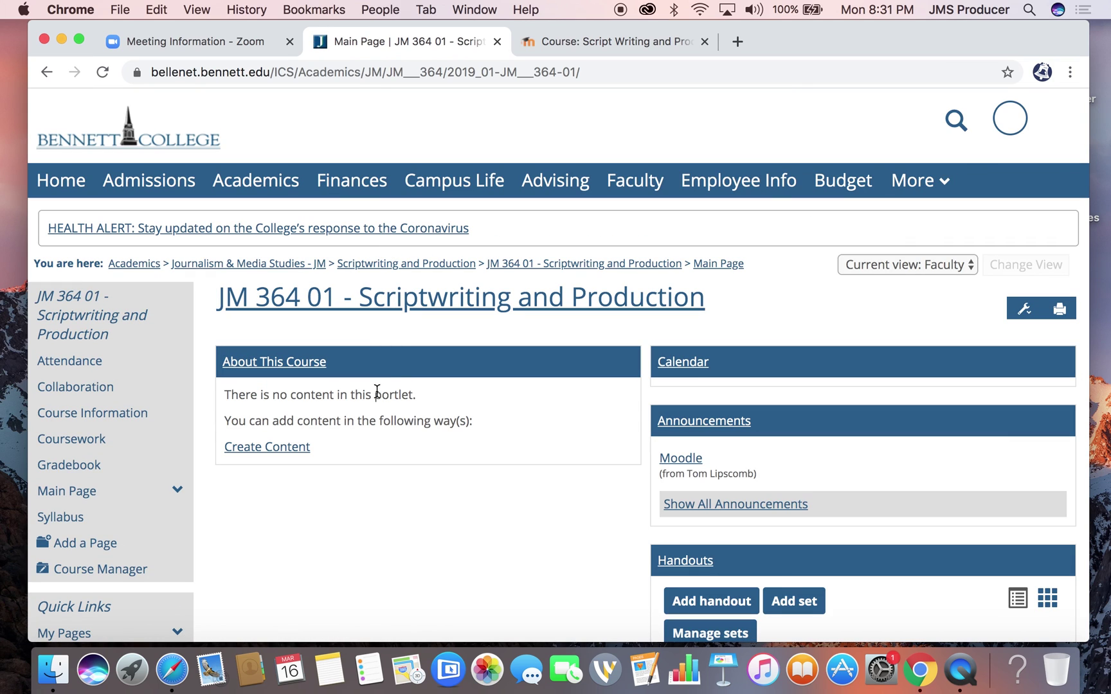
{"action": "left_click", "coordinate": [100, 392]}
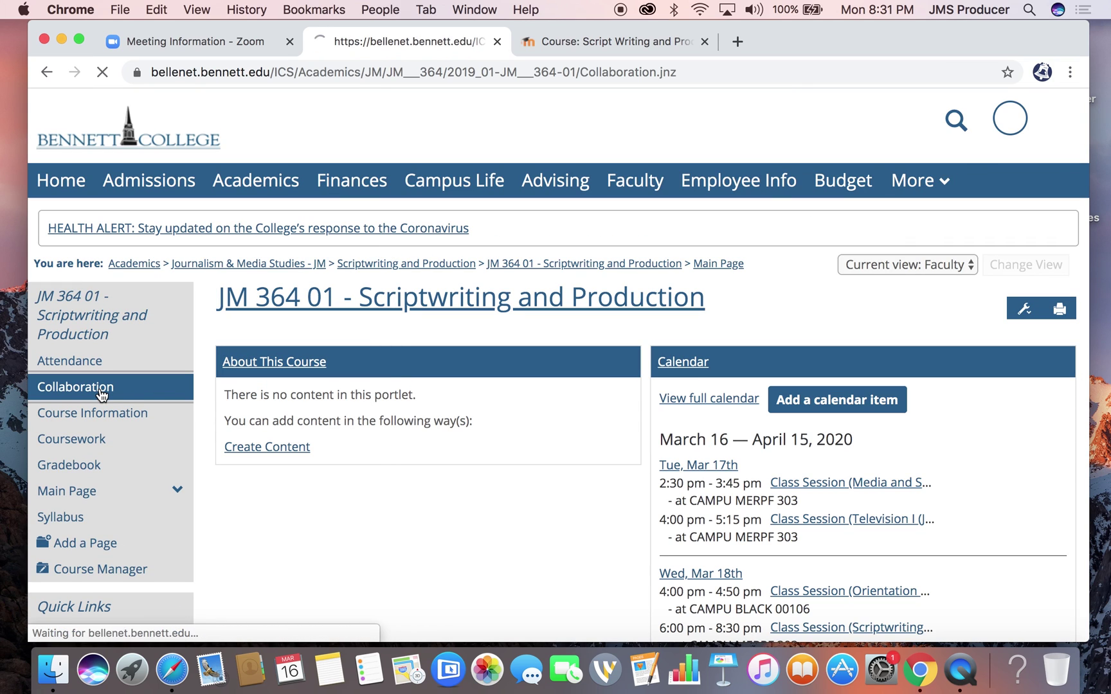
{"action": "scroll", "coordinate": [546, 450], "scroll_direction": "down", "scroll_amount": 3}
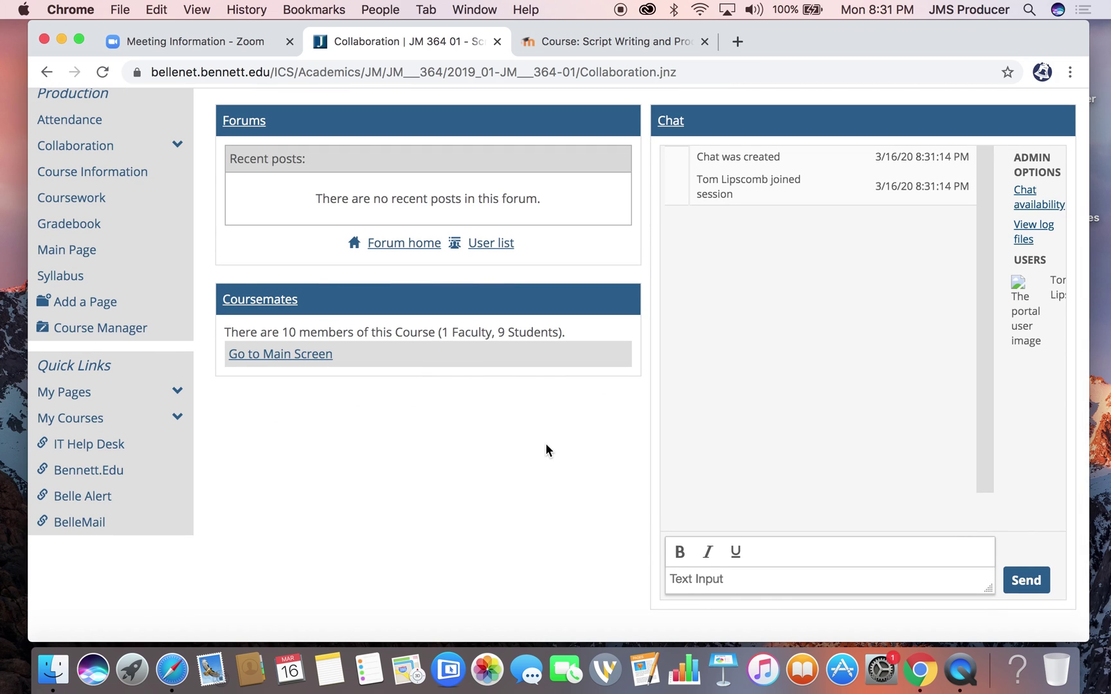
{"action": "left_click", "coordinate": [488, 245]}
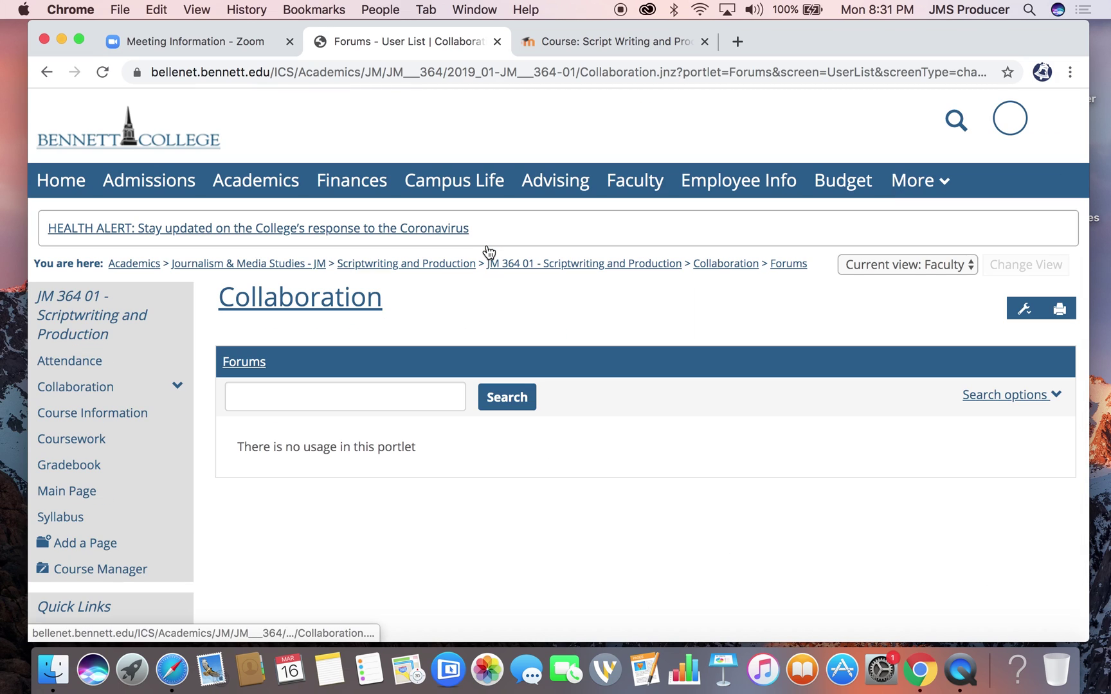
{"action": "left_click", "coordinate": [113, 388]}
{"action": "left_click", "coordinate": [99, 430]}
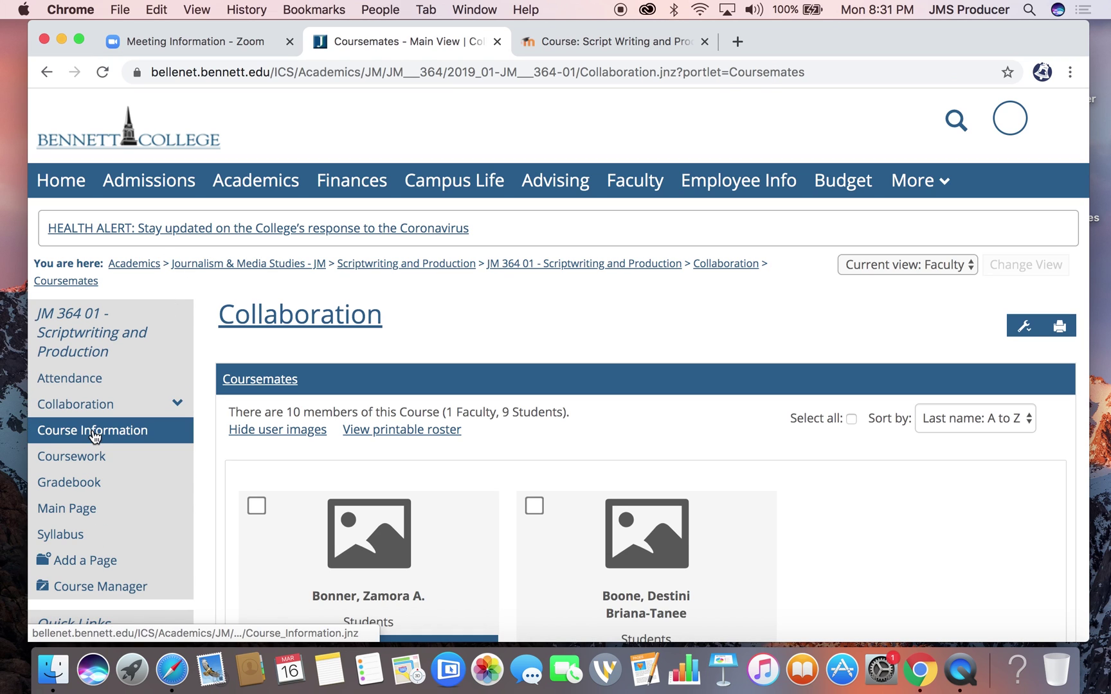
Select all students in the Coursemates roster and open an email to the selected members
{"action": "scroll", "coordinate": [534, 442], "scroll_direction": "down", "scroll_amount": 5}
{"action": "left_click", "coordinate": [257, 147]}
{"action": "left_click", "coordinate": [535, 148]}
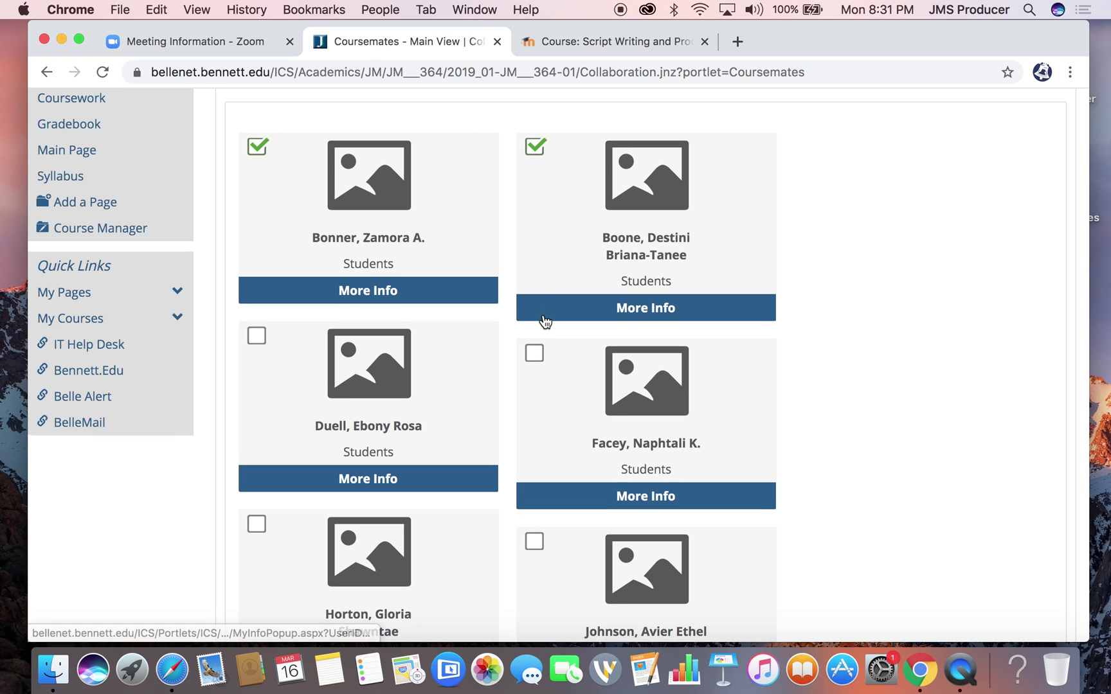
{"action": "scroll", "coordinate": [543, 319], "scroll_direction": "down", "scroll_amount": 10}
{"action": "scroll", "coordinate": [543, 320], "scroll_direction": "up", "scroll_amount": 10}
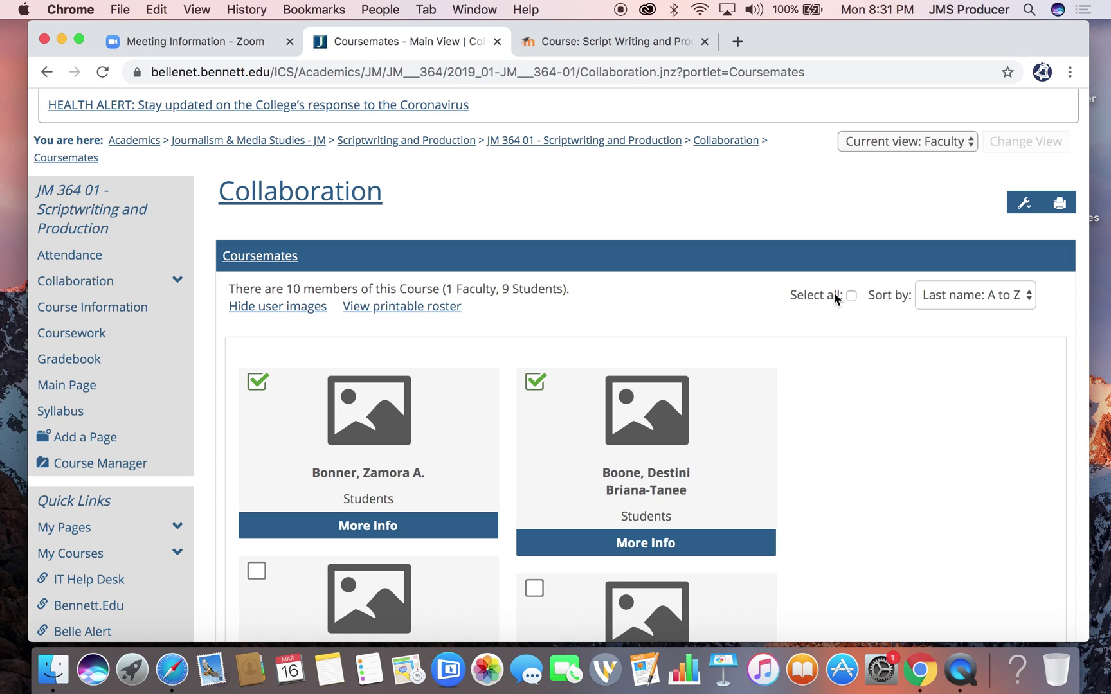
{"action": "left_click", "coordinate": [851, 296]}
{"action": "scroll", "coordinate": [413, 318], "scroll_direction": "down", "scroll_amount": 10}
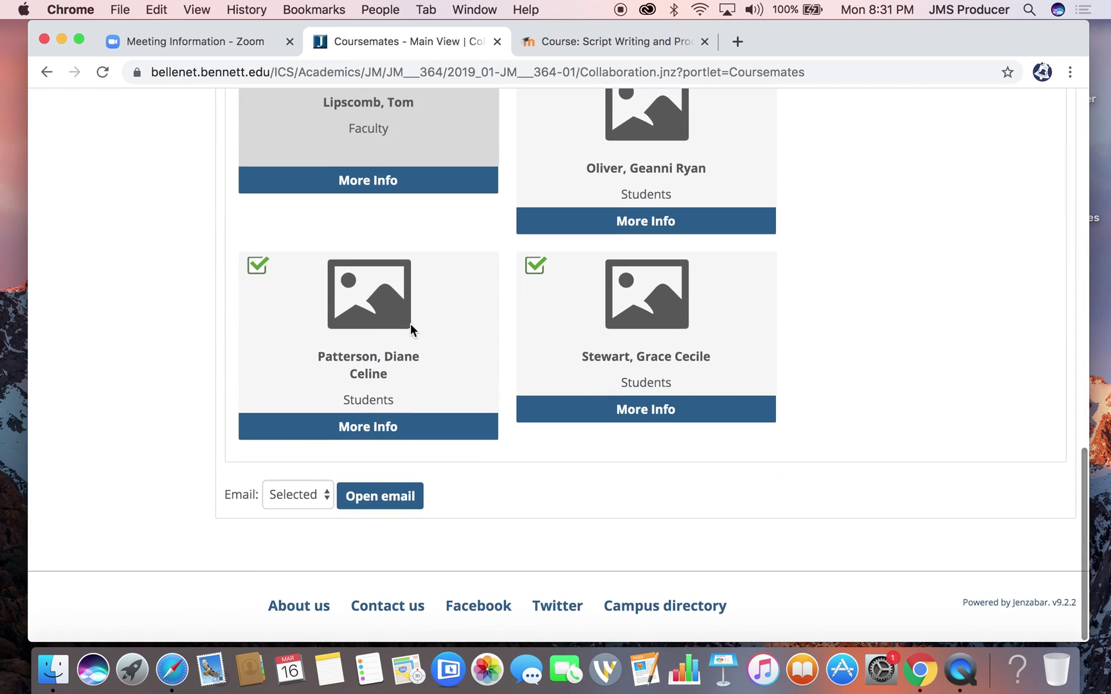
{"action": "left_click", "coordinate": [359, 496]}
{"action": "scroll", "coordinate": [404, 552], "scroll_direction": "down", "scroll_amount": 8}
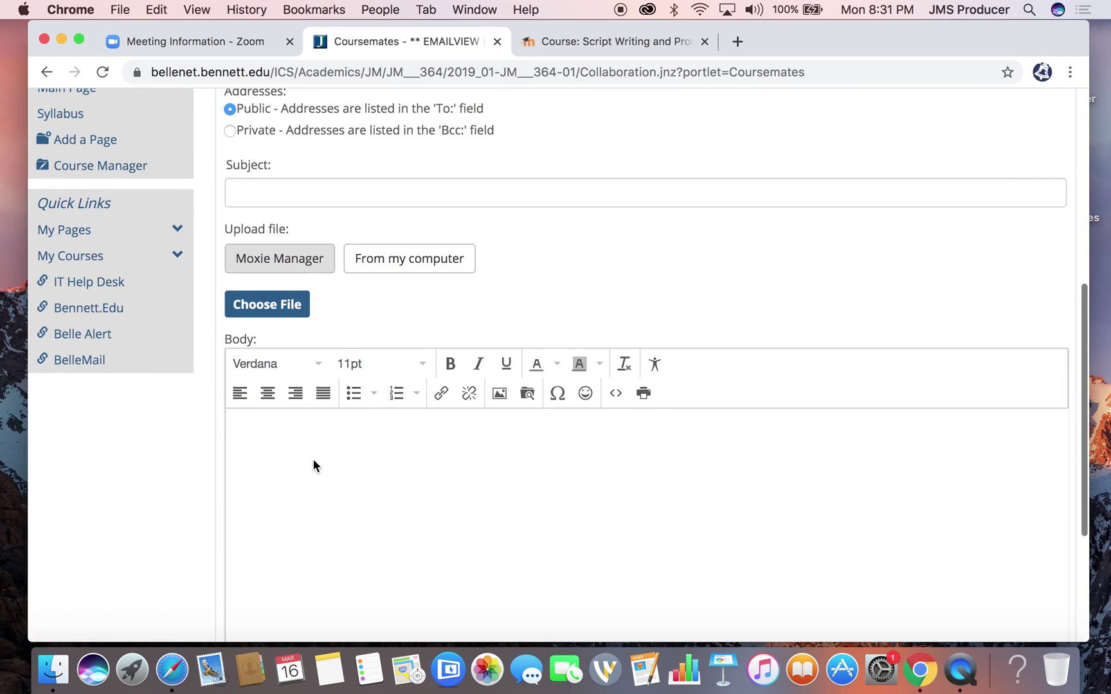
{"action": "left_click", "coordinate": [305, 444]}
{"action": "type", "text": "https://zoom.us/j/227919263"}
{"action": "left_click", "coordinate": [273, 187]}
{"action": "type", "text": "Zoom"}
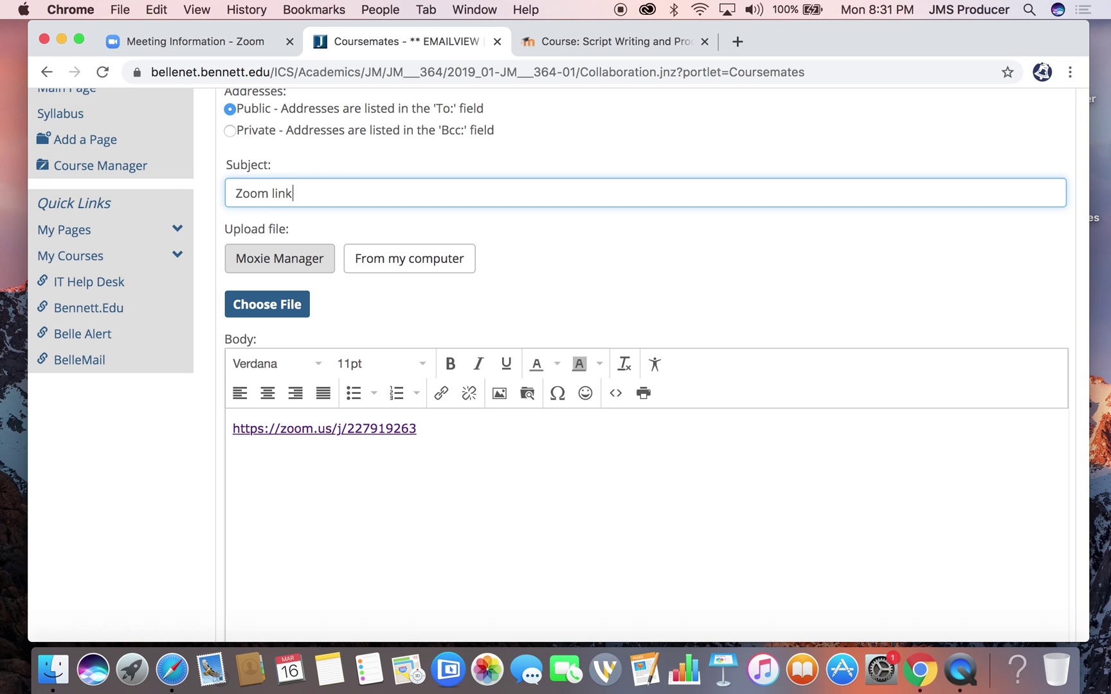
{"action": "scroll", "coordinate": [255, 424], "scroll_direction": "down", "scroll_amount": 5}
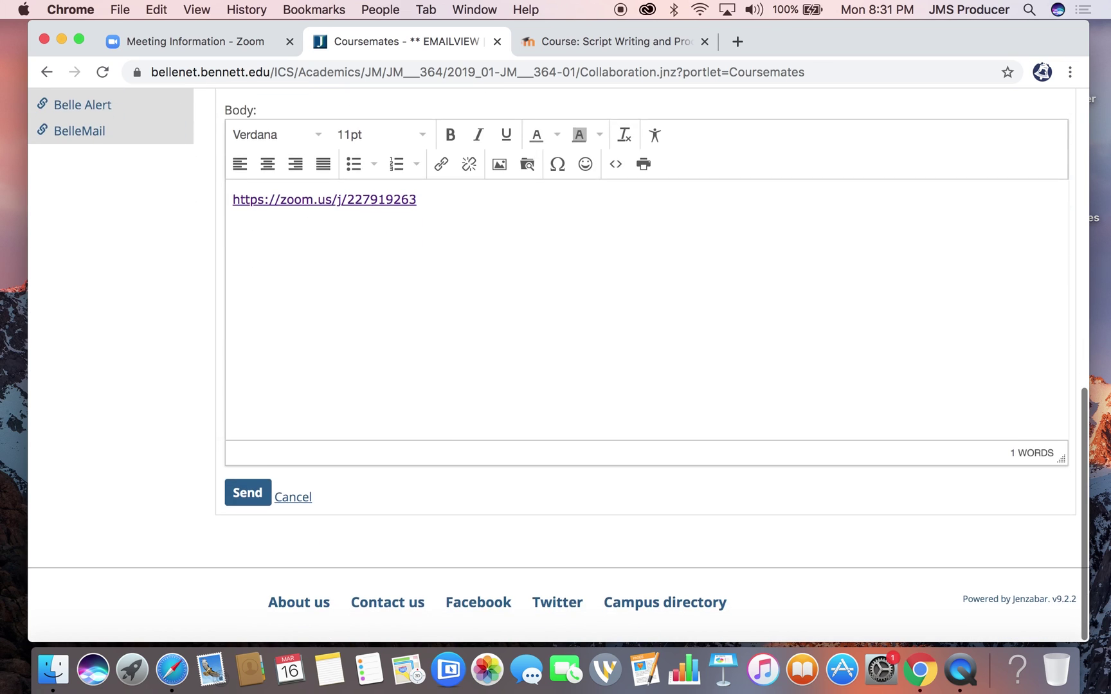
{"action": "left_click", "coordinate": [246, 496]}
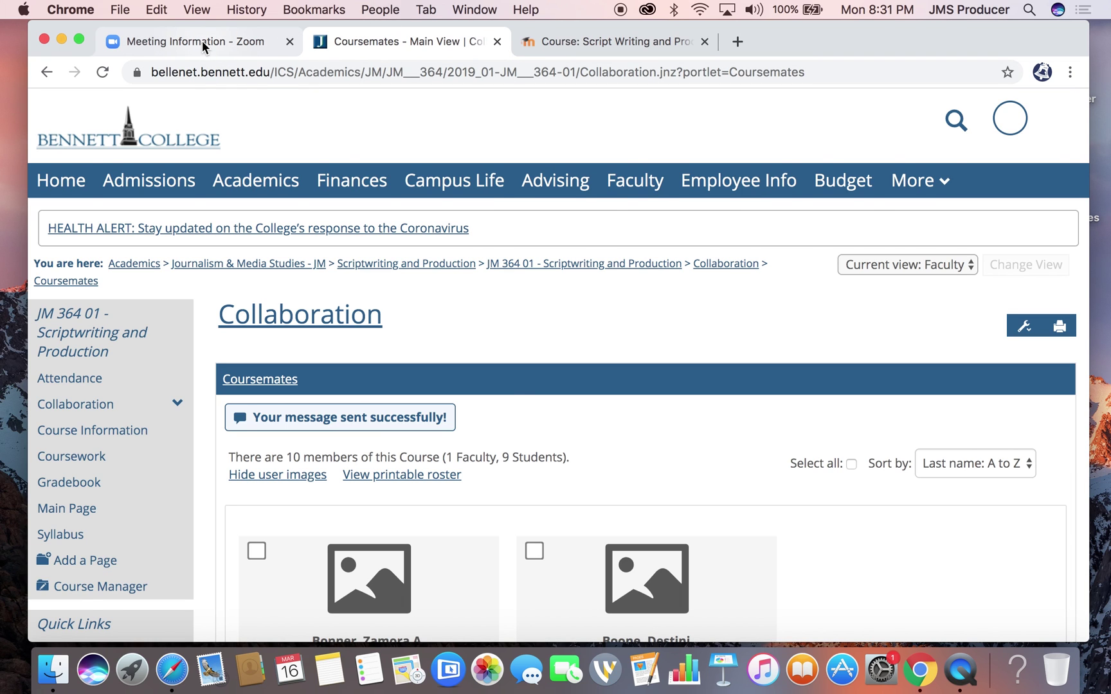
Switch to the Zoom page for the JM 364 meeting, copy its full meeting invitation and close the invitation window
{"action": "left_click", "coordinate": [203, 41]}
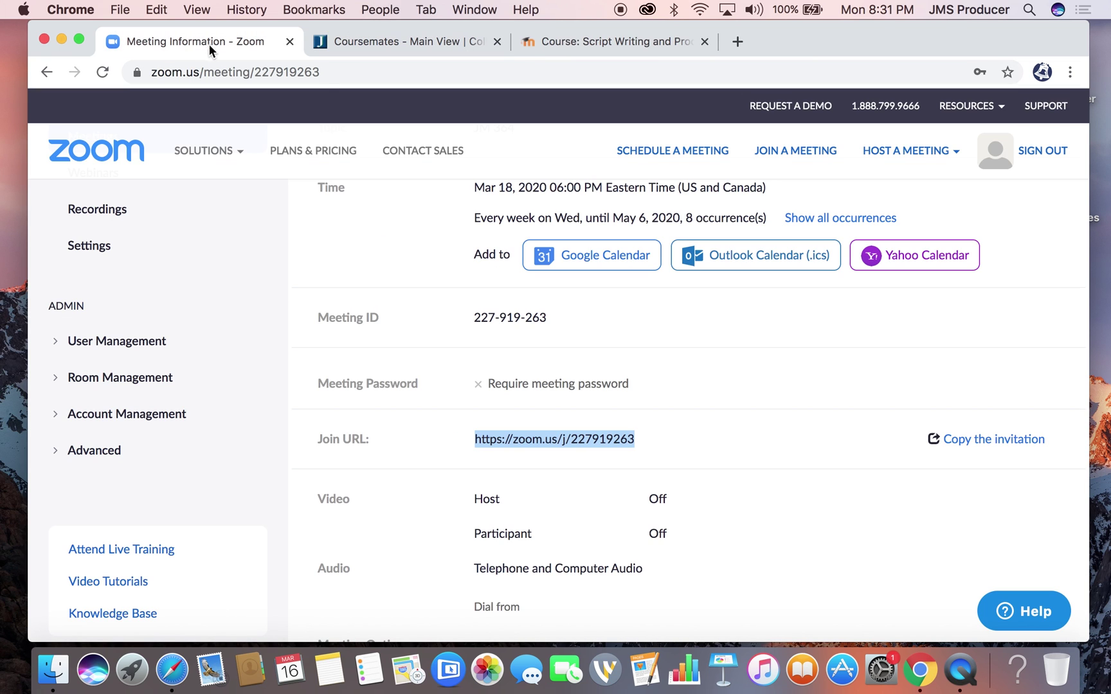
{"action": "scroll", "coordinate": [561, 312], "scroll_direction": "down", "scroll_amount": 10}
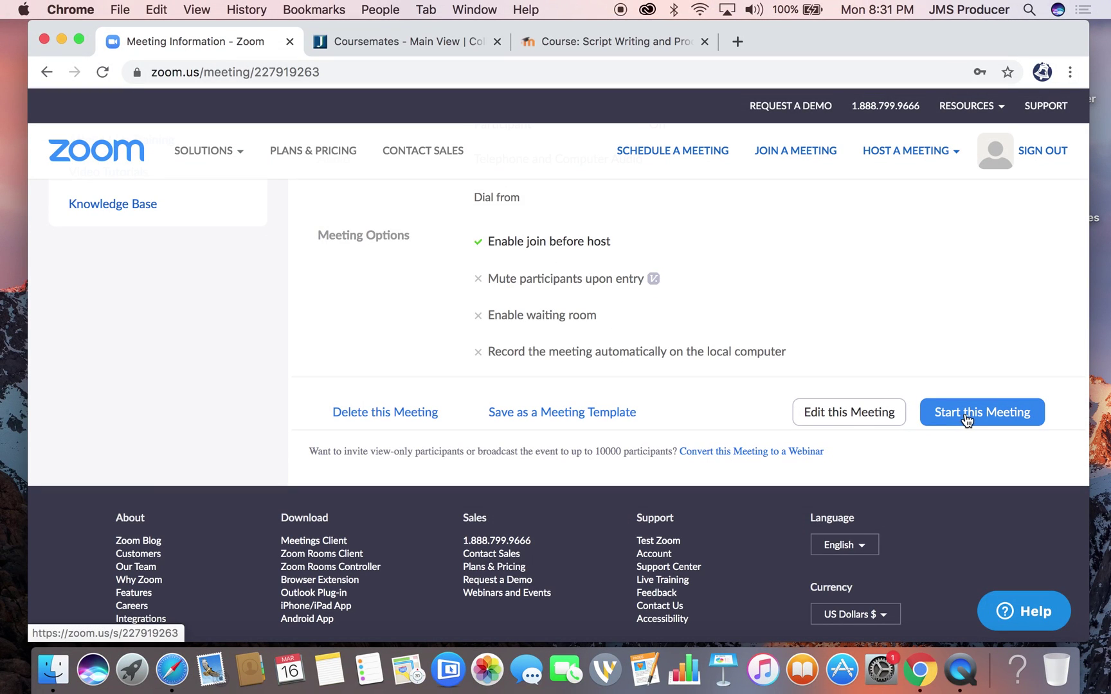
{"action": "scroll", "coordinate": [901, 341], "scroll_direction": "up", "scroll_amount": 10}
{"action": "scroll", "coordinate": [901, 340], "scroll_direction": "down", "scroll_amount": 3}
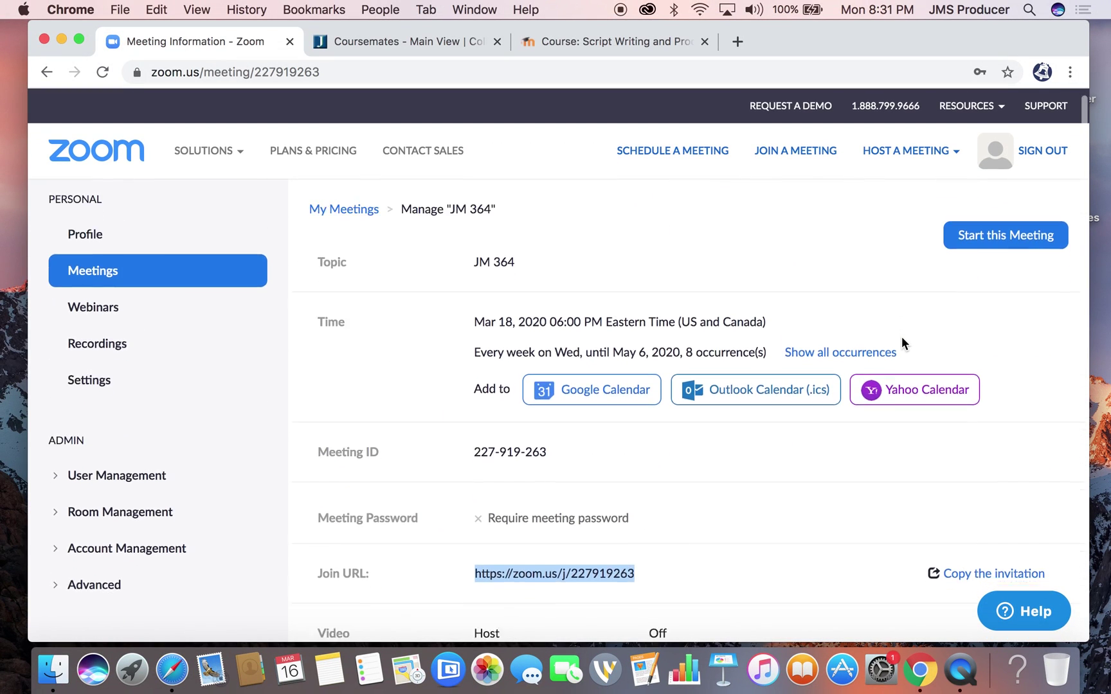
{"action": "left_click", "coordinate": [978, 418]}
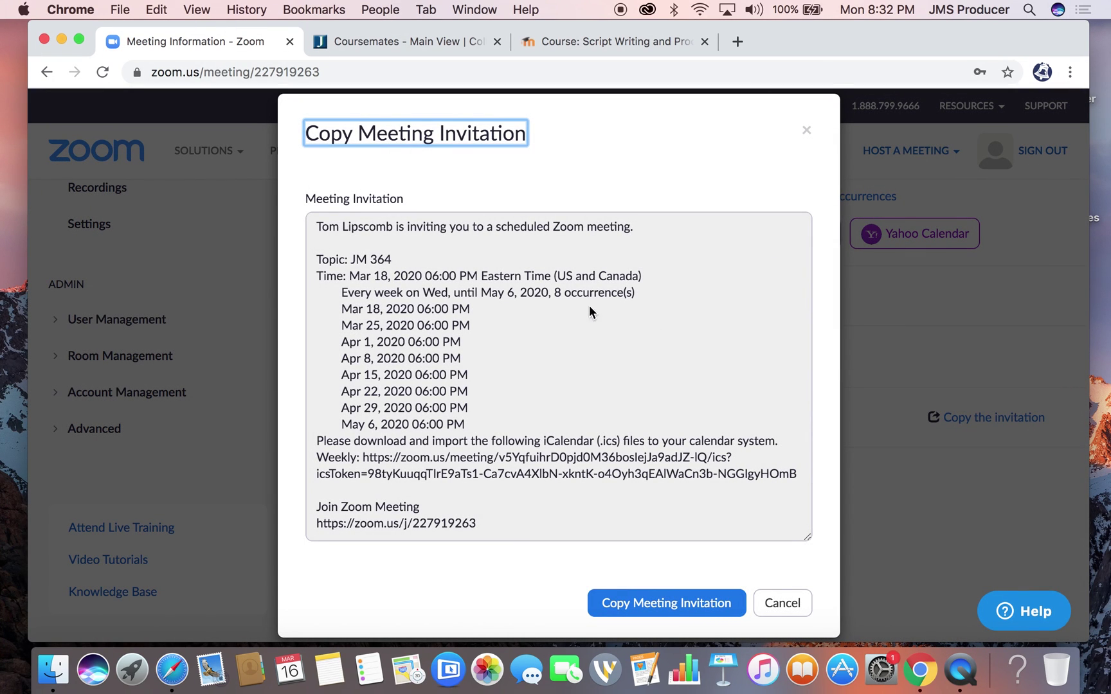
{"action": "left_click", "coordinate": [674, 603]}
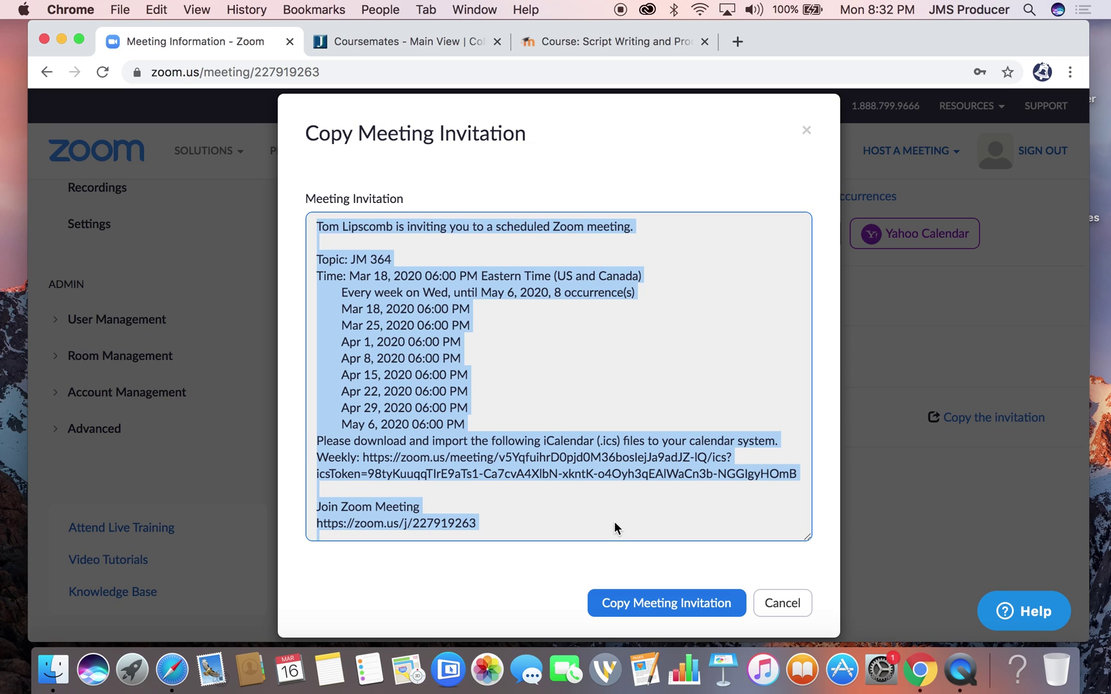
{"action": "left_click", "coordinate": [805, 132]}
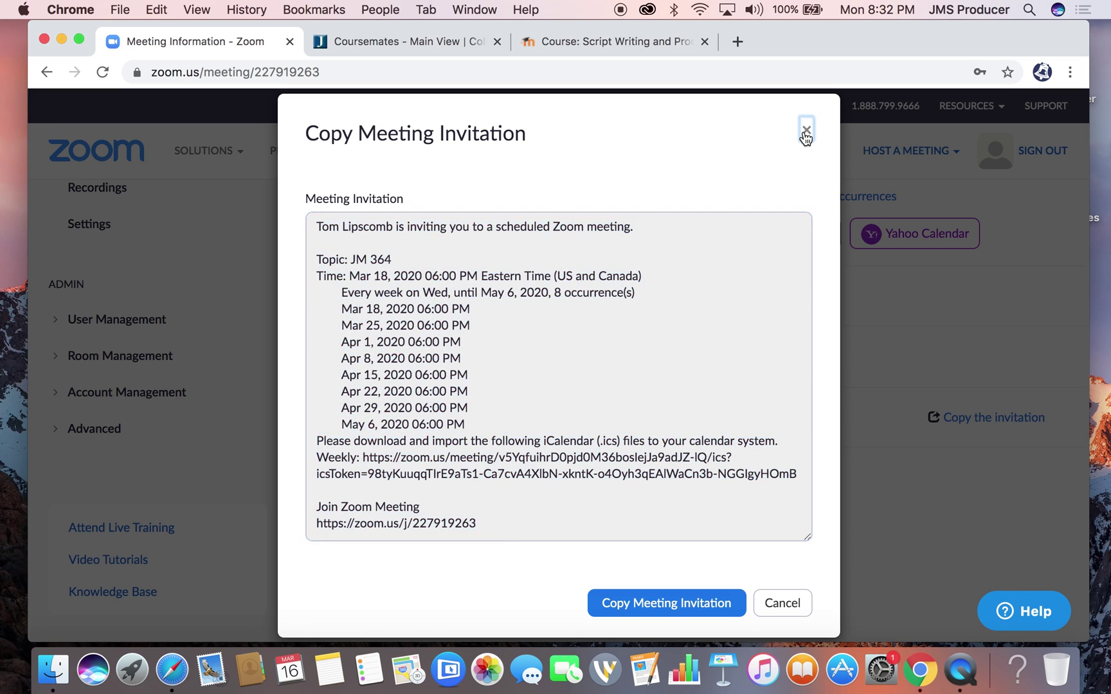
{"action": "left_click_drag", "start_coordinate": [475, 417], "coordinate": [639, 418]}
{"action": "left_click", "coordinate": [656, 415]}
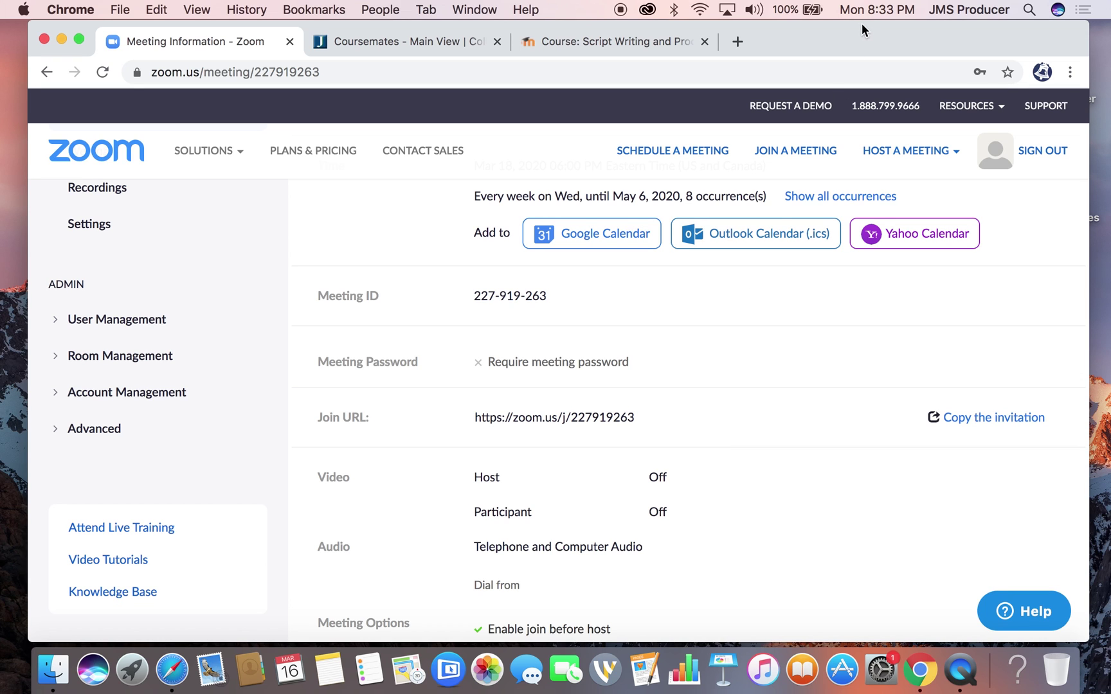
{"action": "left_click_drag", "start_coordinate": [862, 24], "coordinate": [859, 23]}
{"action": "scroll", "coordinate": [818, 180], "scroll_direction": "down", "scroll_amount": 10}
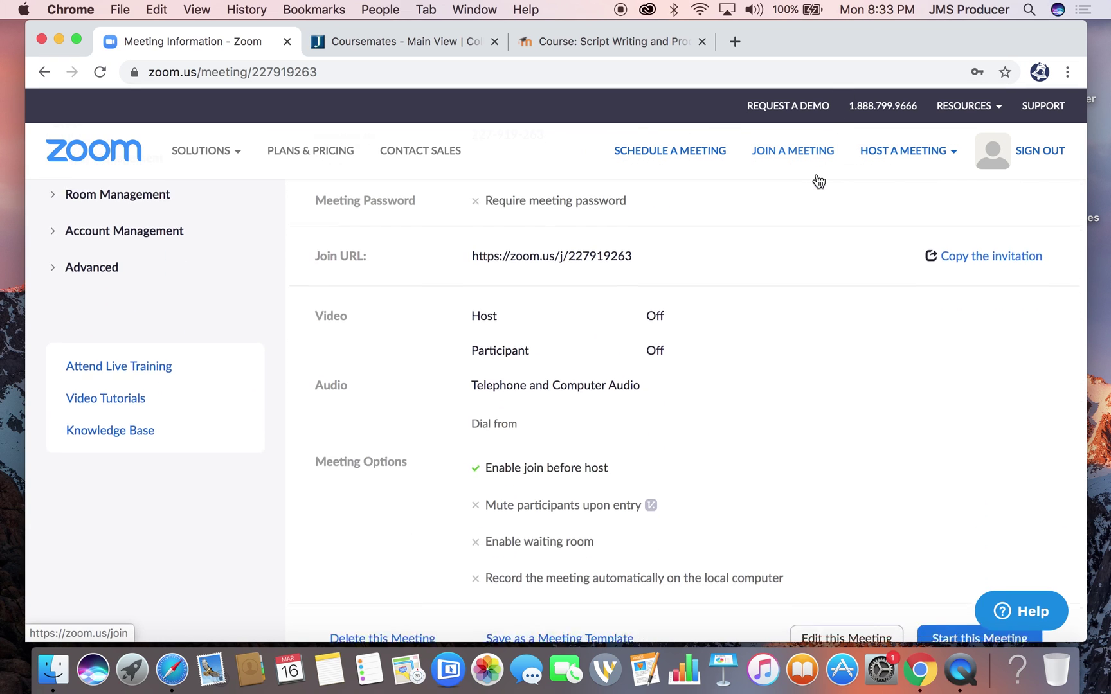